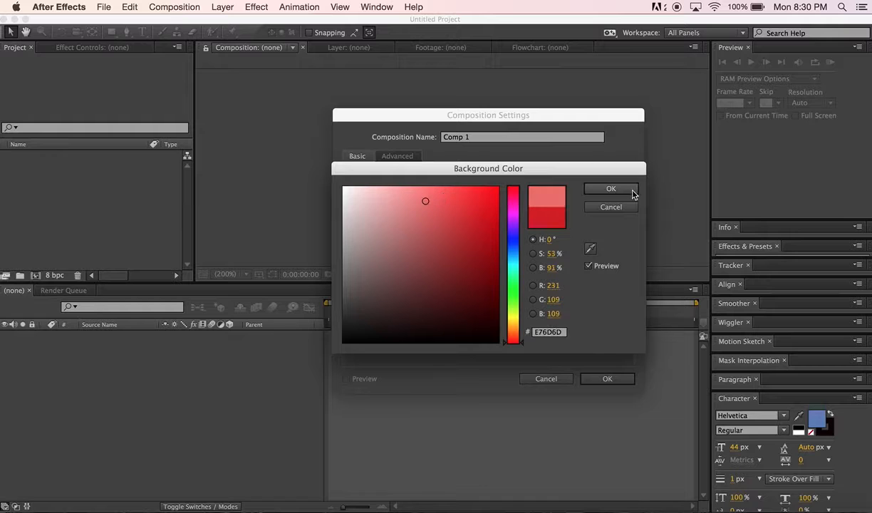
Confirm the E76D6D background color, set the composition duration to 0:00:04:00, and create the composition
click(610, 189)
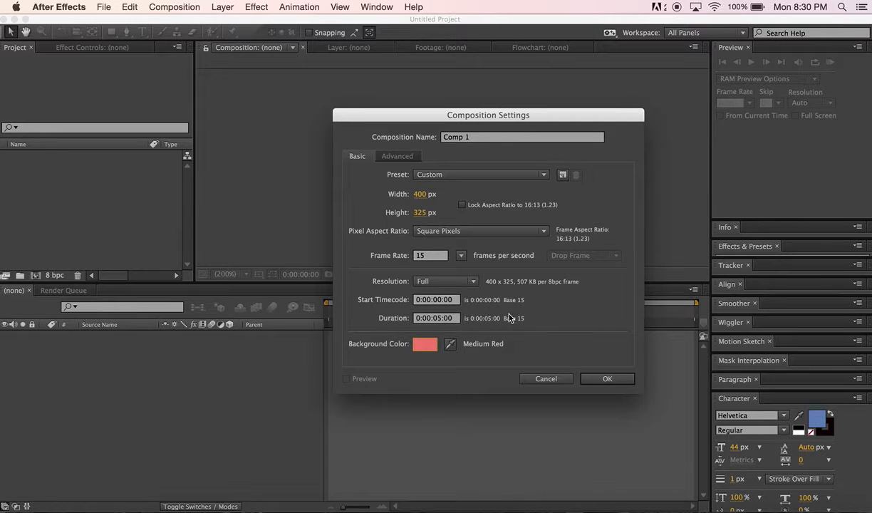
click(436, 320)
click(442, 320)
key(BackSpace)
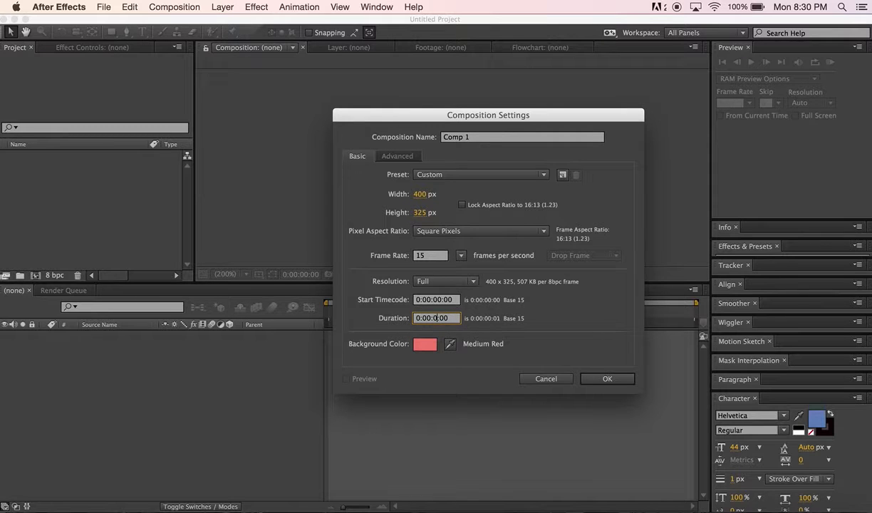
click(605, 379)
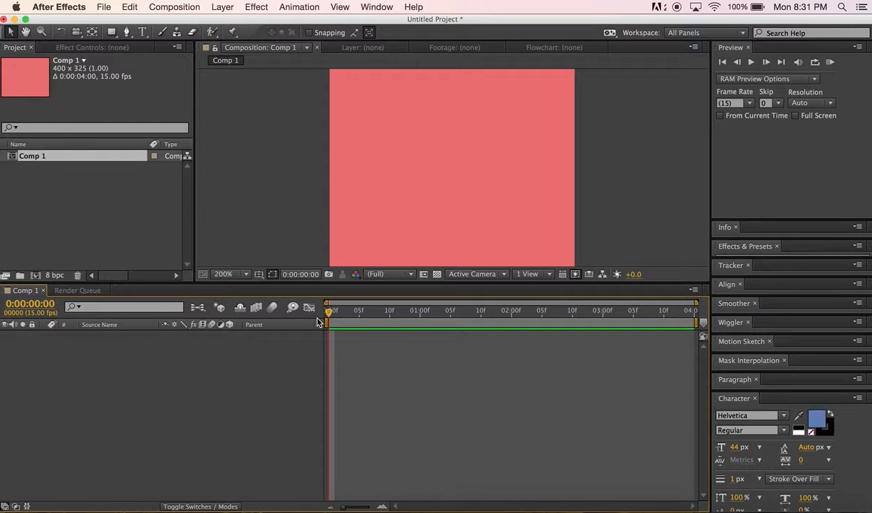
Add a new text layer to the composition timeline
right_click(69, 369)
mouse_move(96, 375)
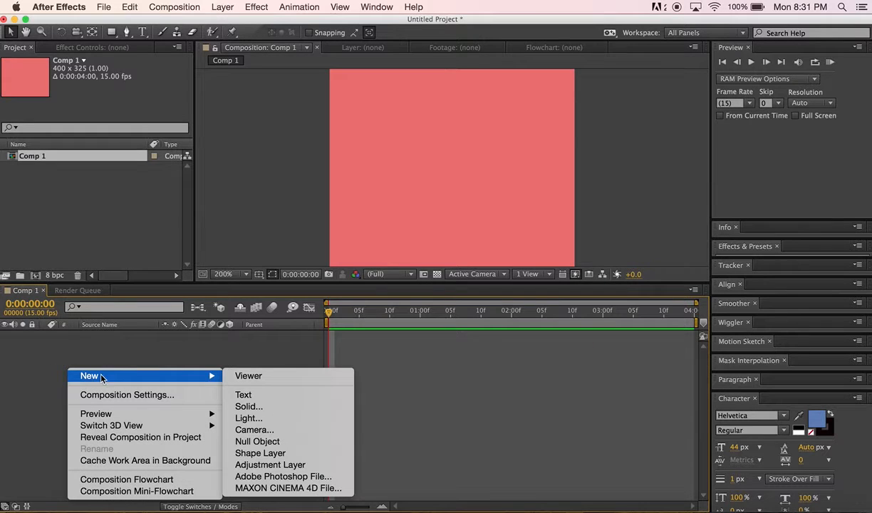
click(236, 397)
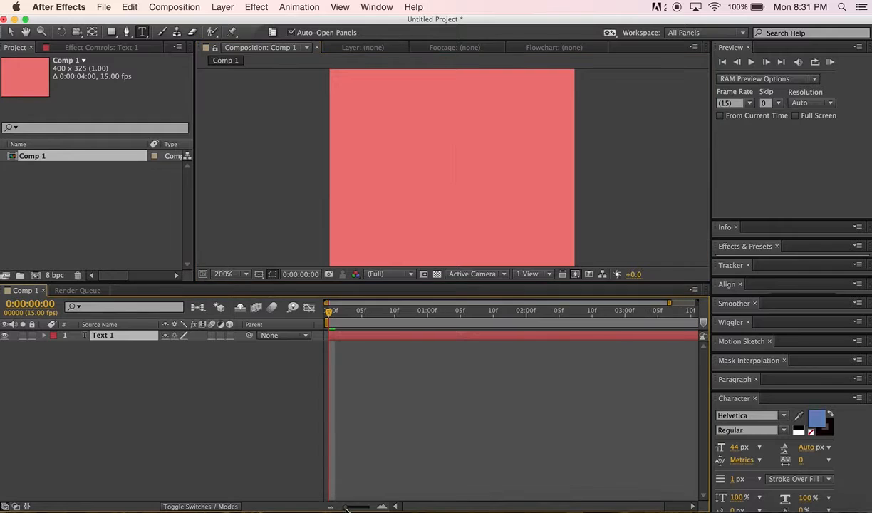
drag(342, 509, 361, 509)
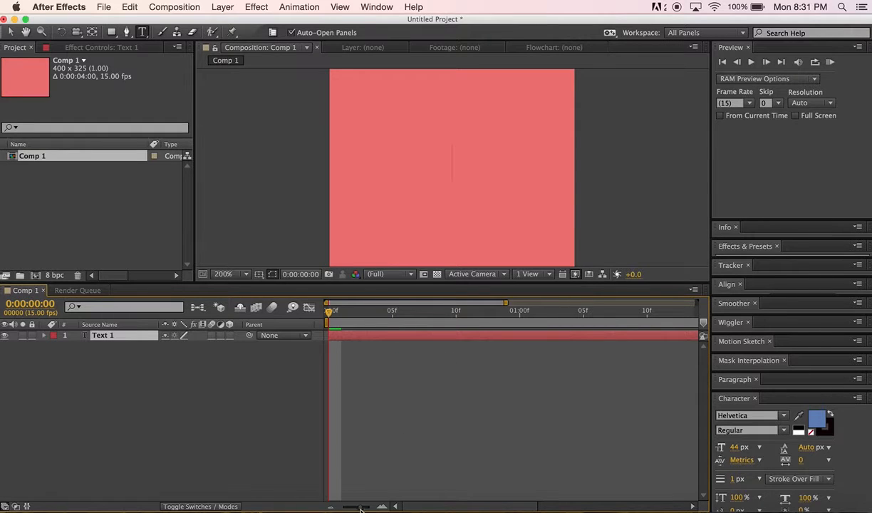
drag(361, 509, 338, 510)
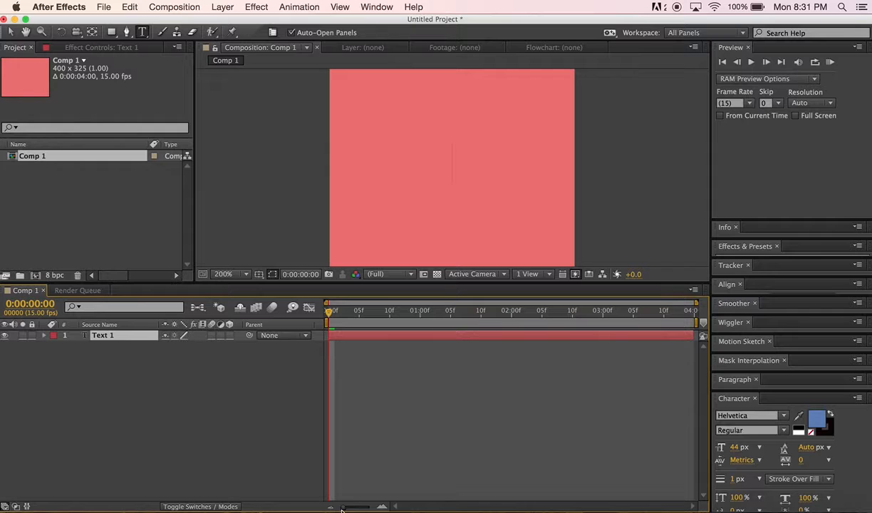
mouse_move(341, 510)
mouse_down()
mouse_move(374, 510)
mouse_move(342, 511)
mouse_up()
click(102, 362)
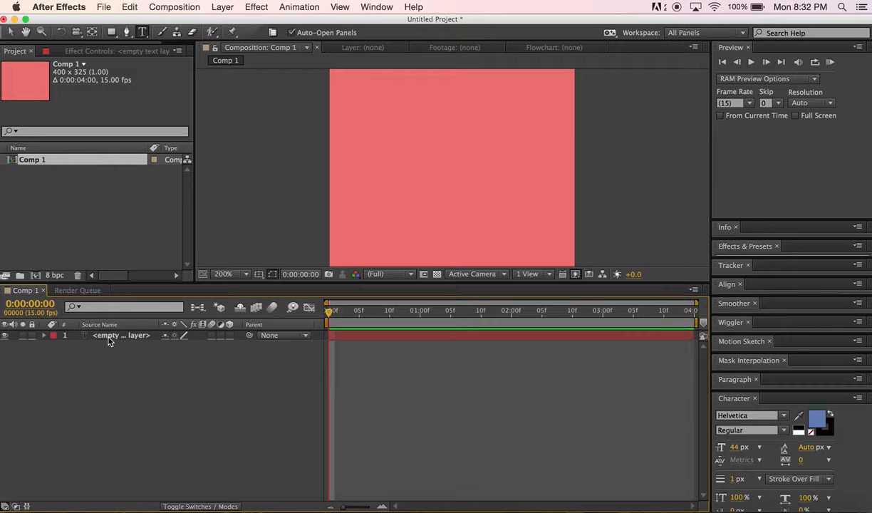
right_click(103, 362)
mouse_move(133, 371)
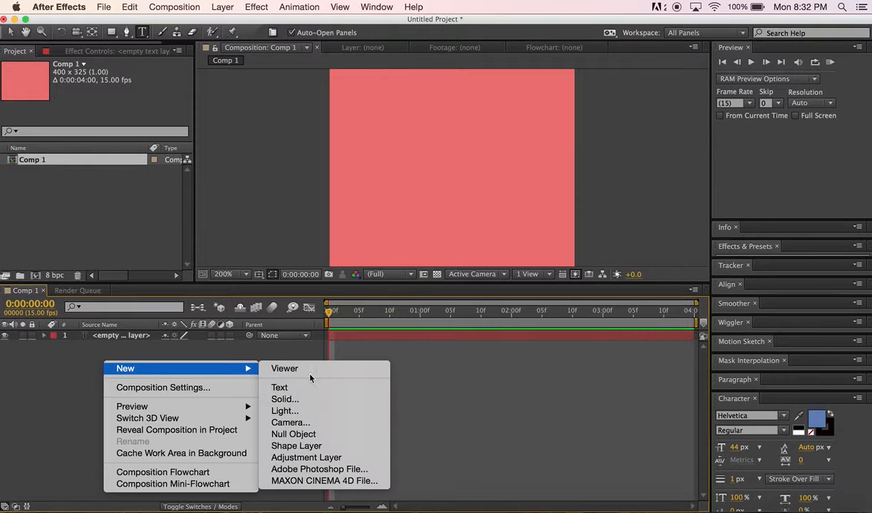
click(40, 377)
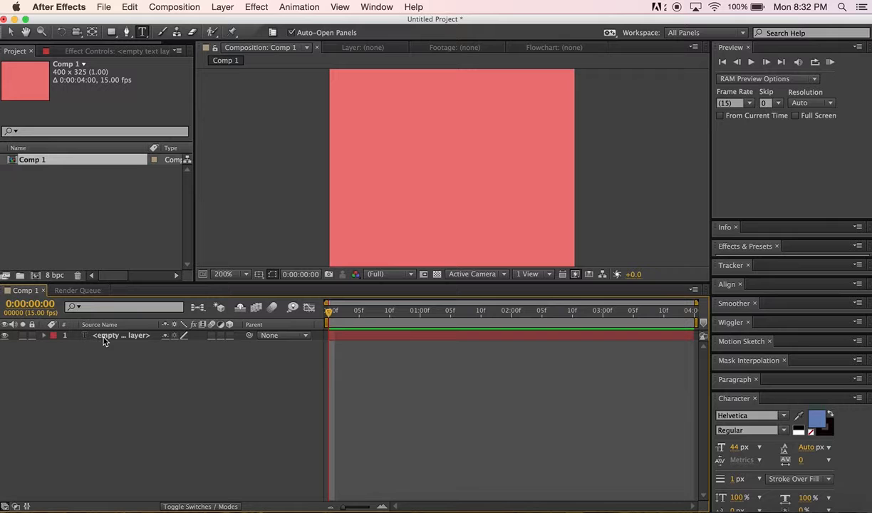
Type Digestive as a text layer near the upper-left corner of the composition
click(350, 118)
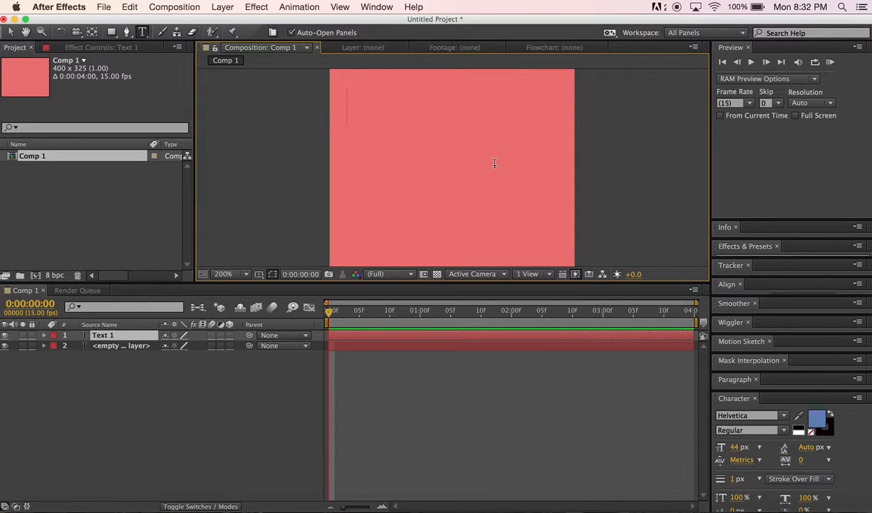
text(Diges)
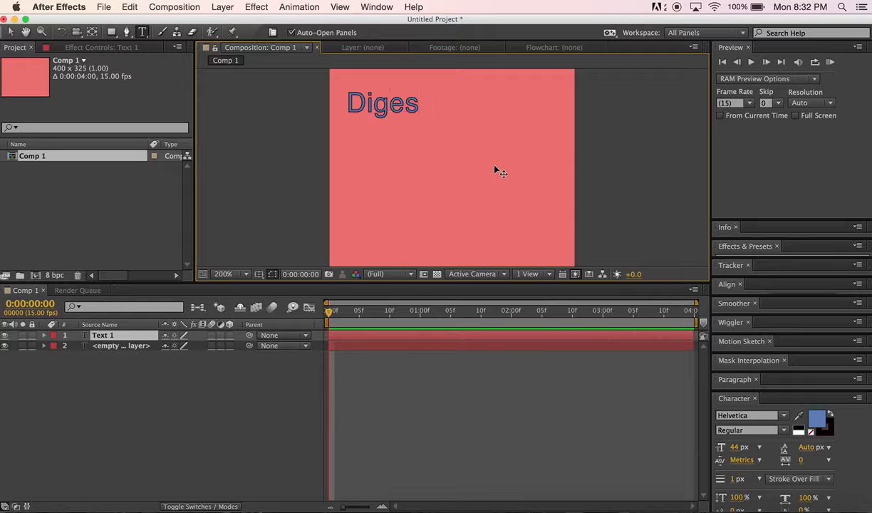
text(tive)
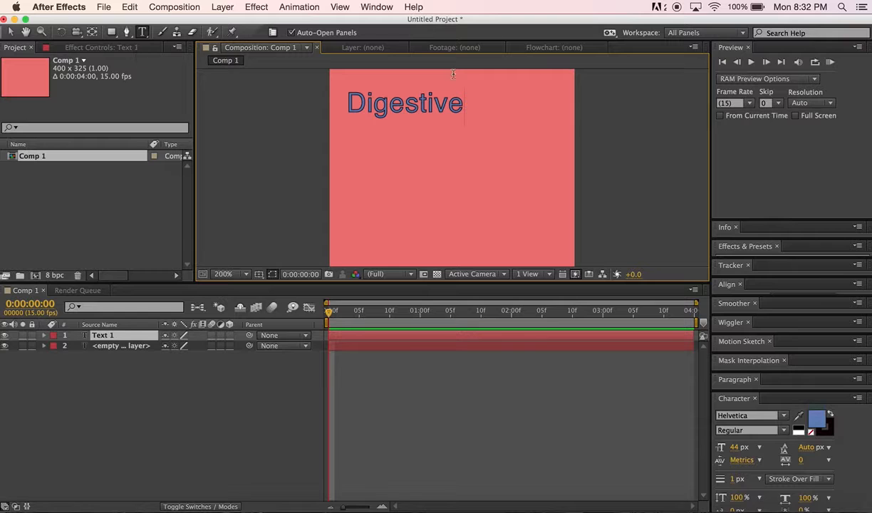
click(11, 32)
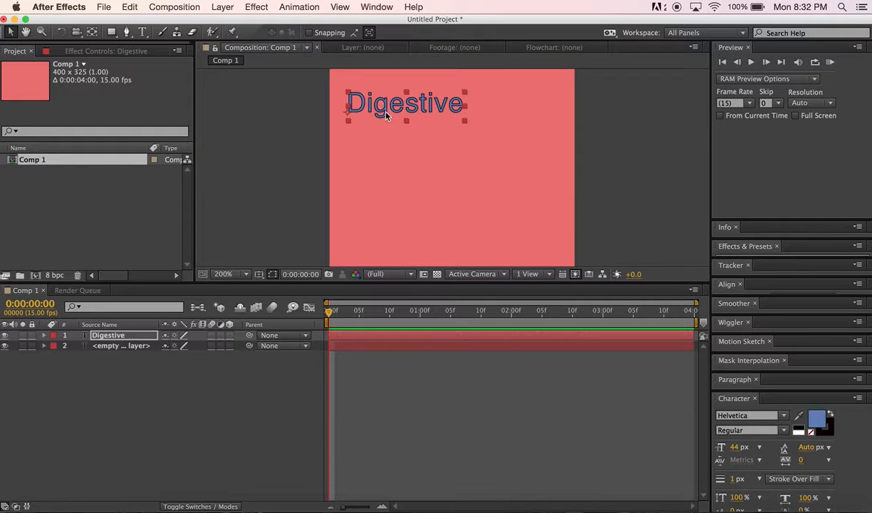
Duplicate the Digestive layer four times, moving the copies down the frame to form a column
key(super+d)
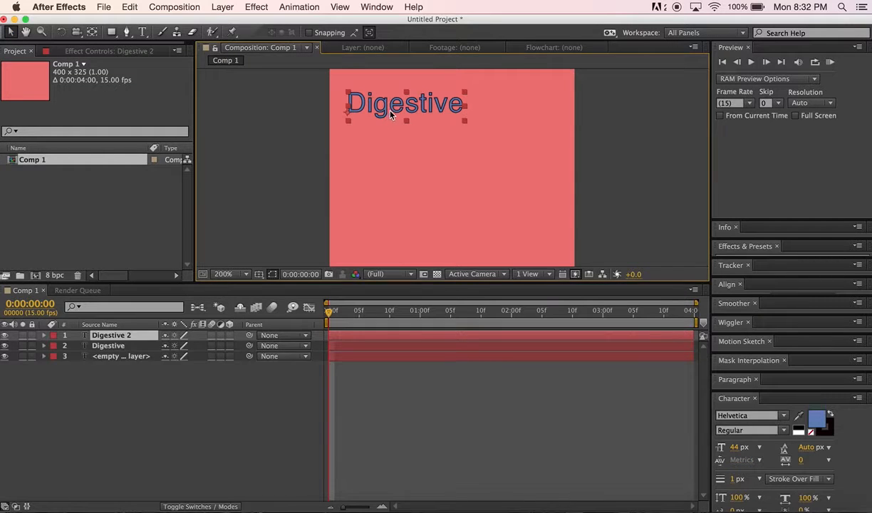
drag(391, 114, 391, 151)
key(super+d)
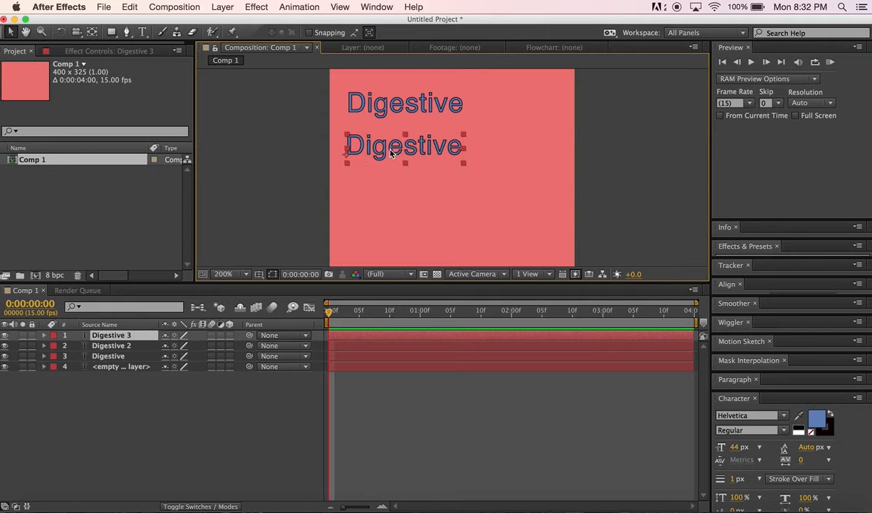
drag(388, 157, 395, 253)
key(super+d)
key(super+d)
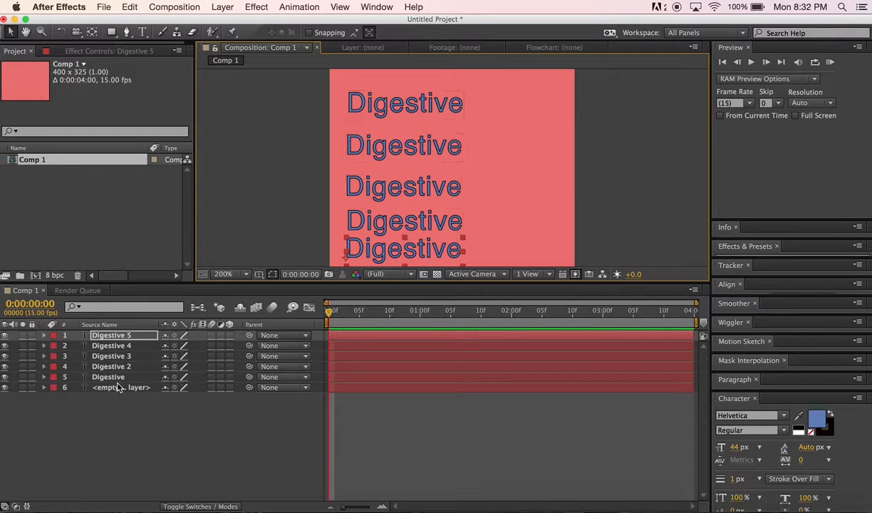
Delete the empty text layer from the timeline
click(120, 387)
key(Delete)
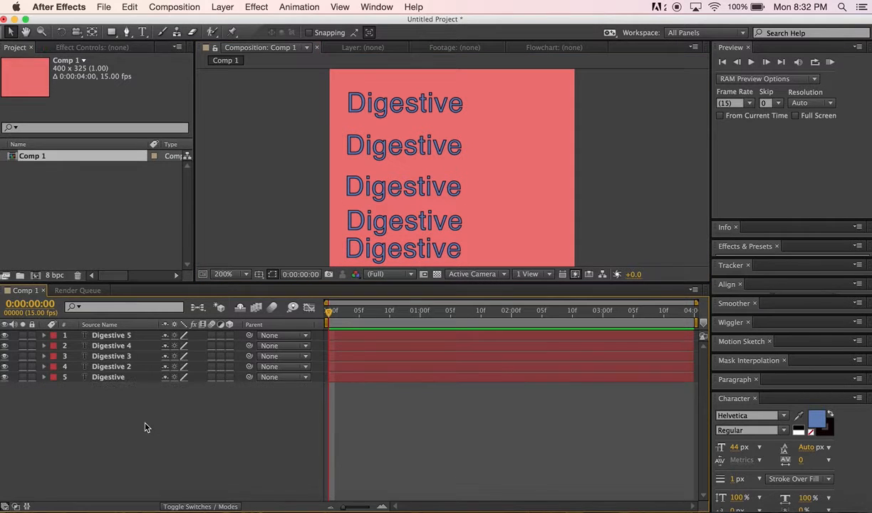
Move the second Digestive line up slightly and change its text to biscuits
click(128, 336)
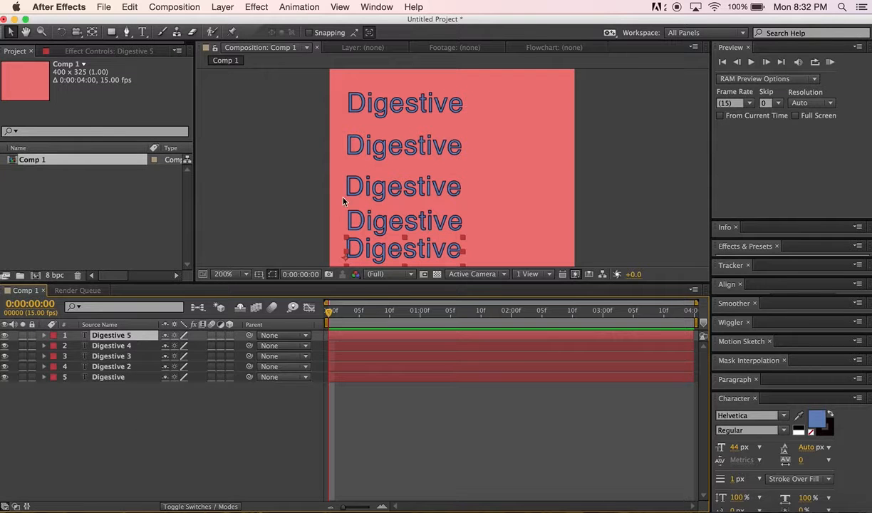
drag(414, 152, 414, 138)
double_click(414, 138)
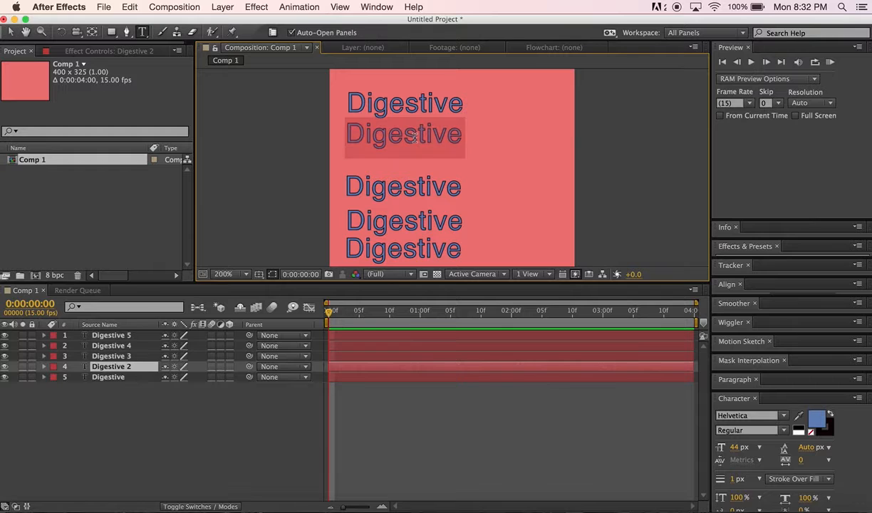
text(biscuits)
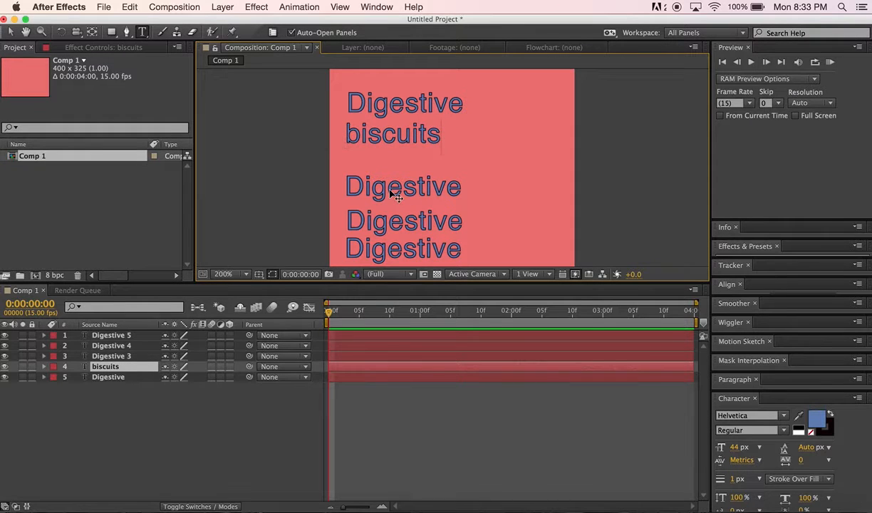
click(11, 32)
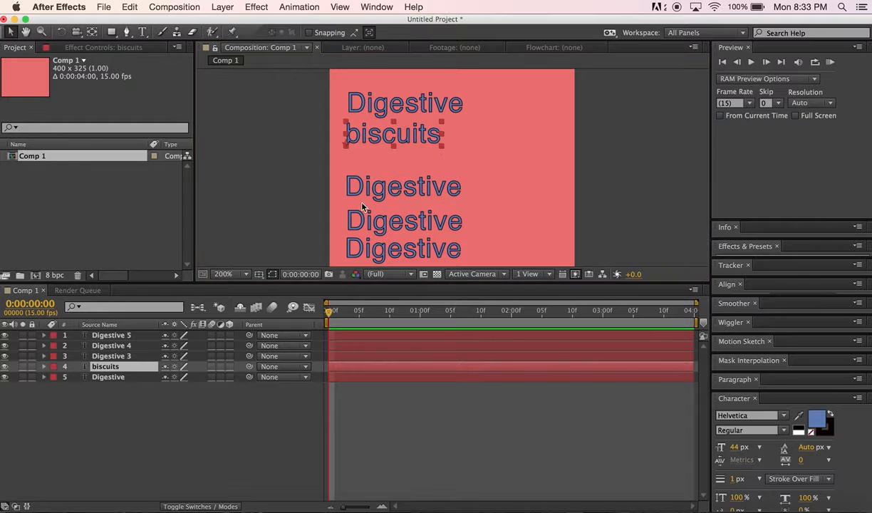
Change the third line's text to are and move it up slightly
click(429, 192)
text(are)
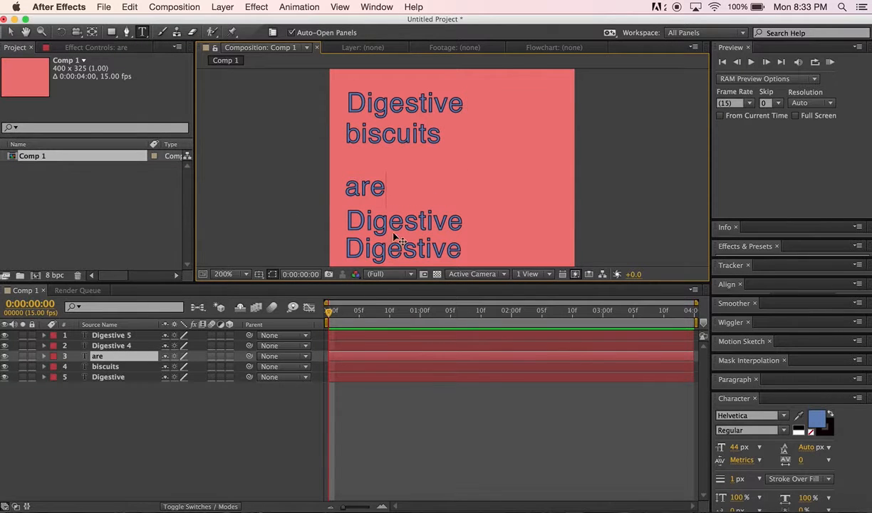
click(11, 32)
drag(365, 184, 375, 176)
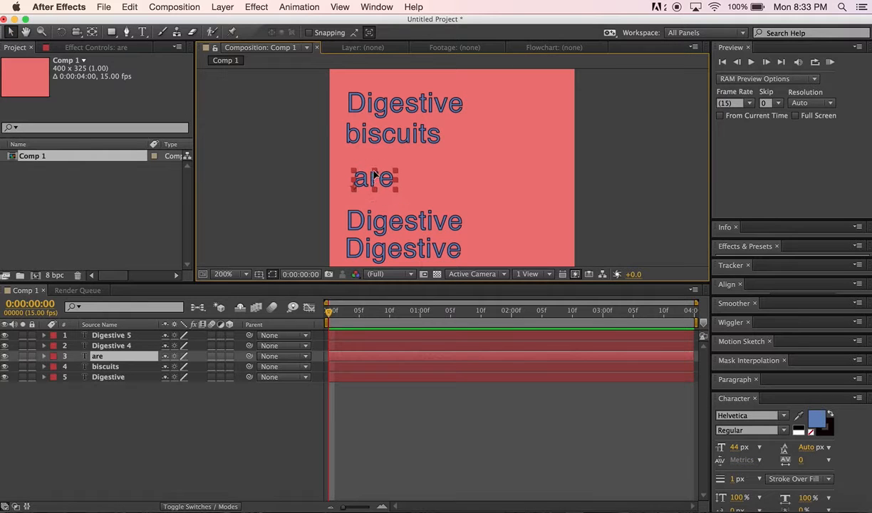
Move the fourth line up and change its text to my
drag(401, 229, 401, 202)
double_click(401, 203)
text(my)
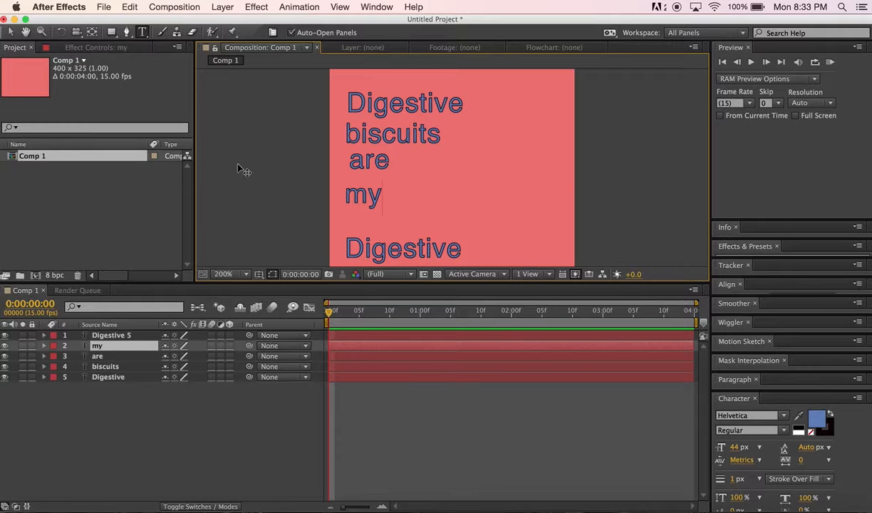
click(10, 32)
Move the fifth line up and change its text to favorite
drag(421, 250, 424, 241)
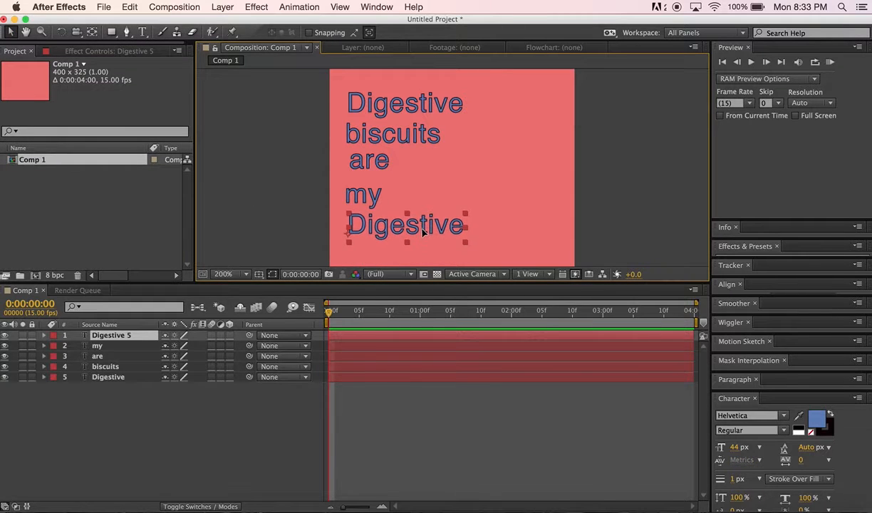
double_click(421, 238)
text(favorite)
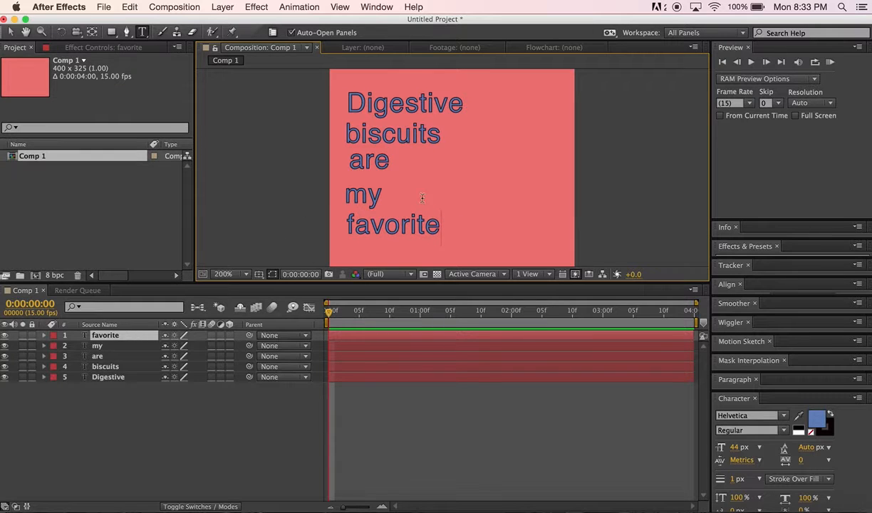
drag(395, 141, 401, 138)
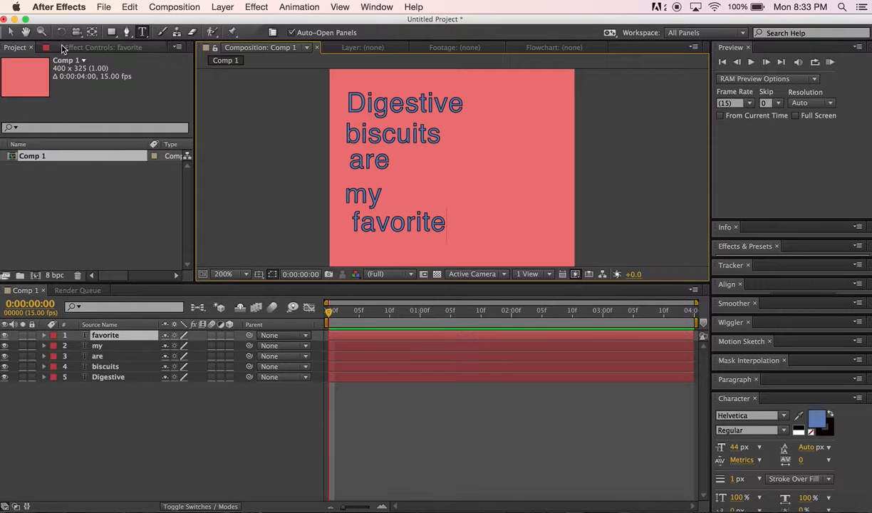
Reposition the biscuits, are, my and favorite lines into a tight stacked column under Digestive
click(11, 33)
drag(417, 137, 419, 137)
drag(367, 162, 371, 182)
drag(397, 227, 397, 218)
click(257, 204)
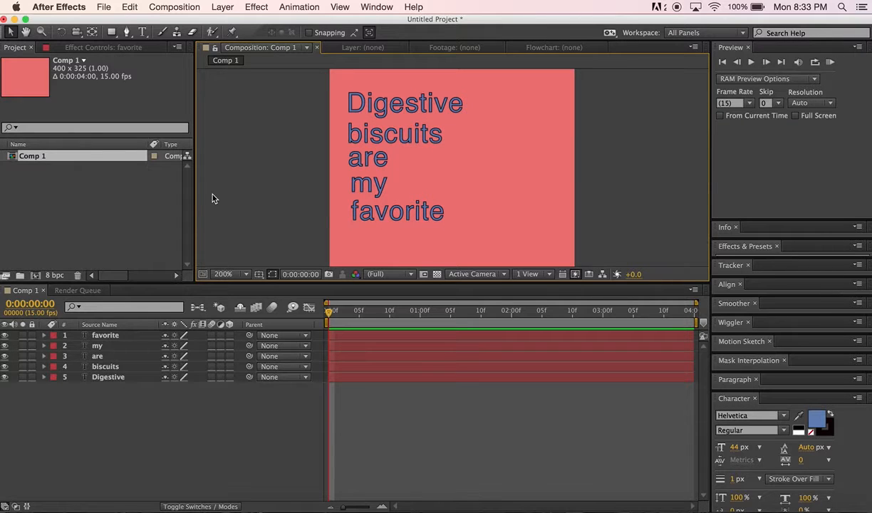
Add a Position animator to the Digestive layer's text and set a Position keyframe at the start
click(376, 106)
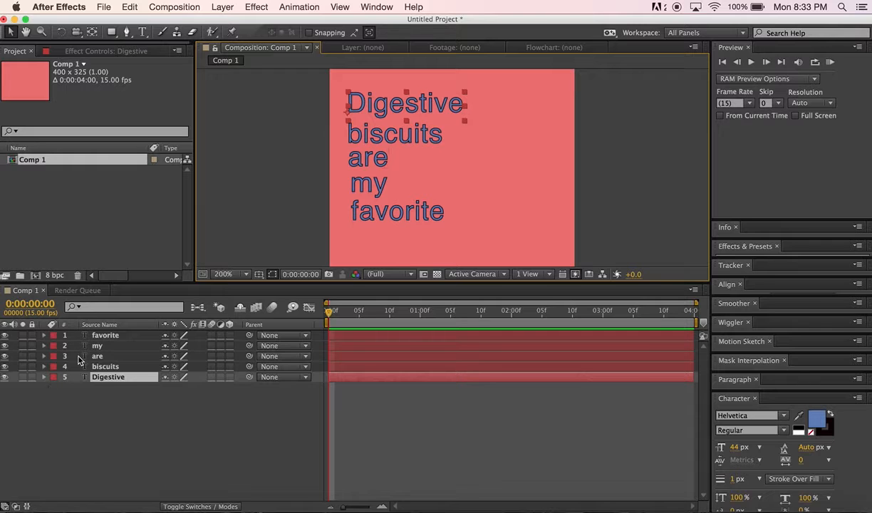
click(193, 408)
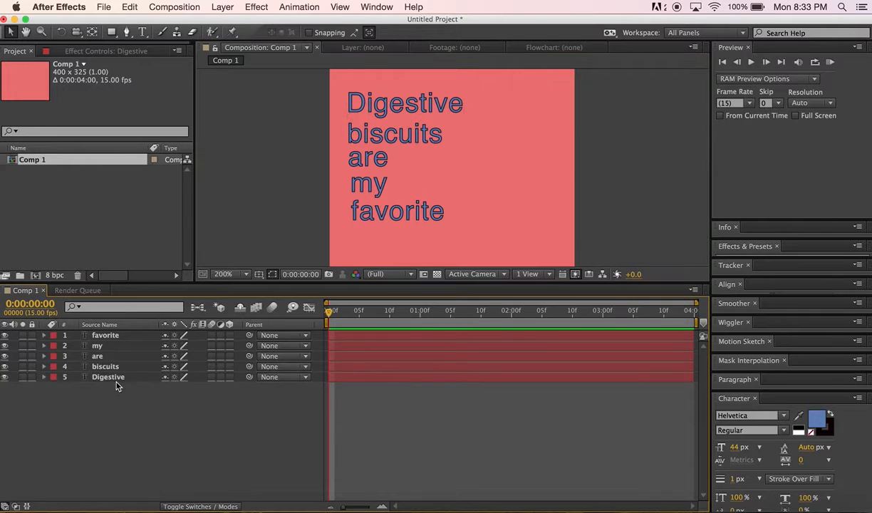
click(114, 378)
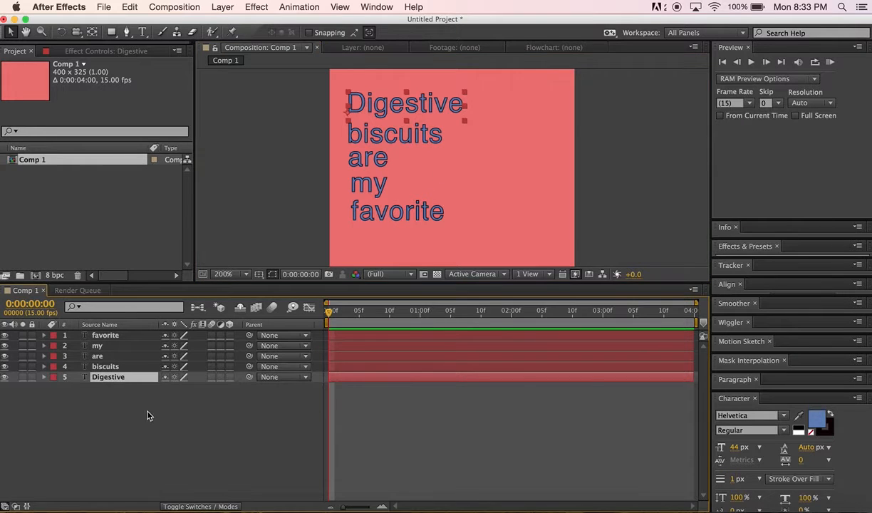
click(45, 378)
click(234, 388)
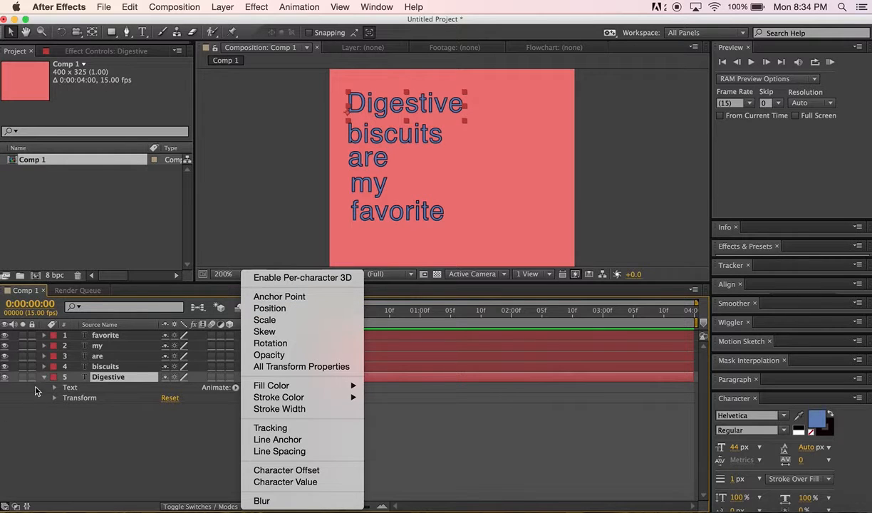
click(268, 311)
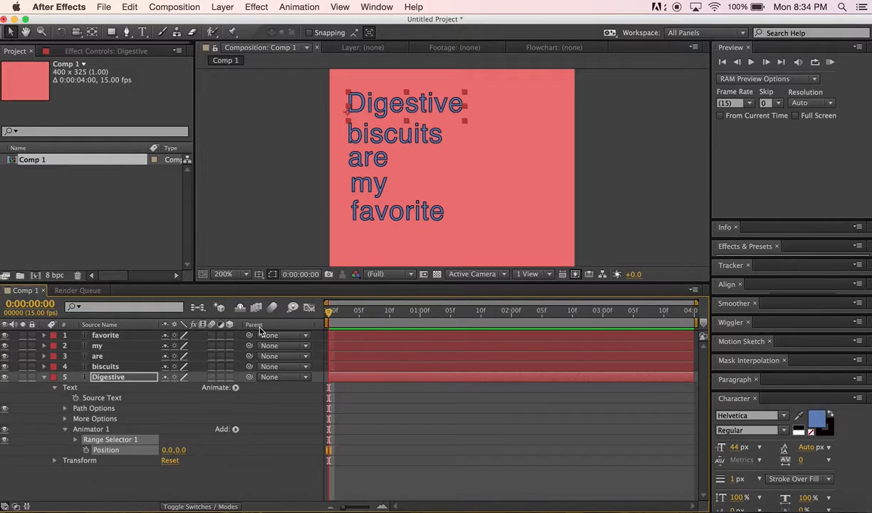
click(86, 454)
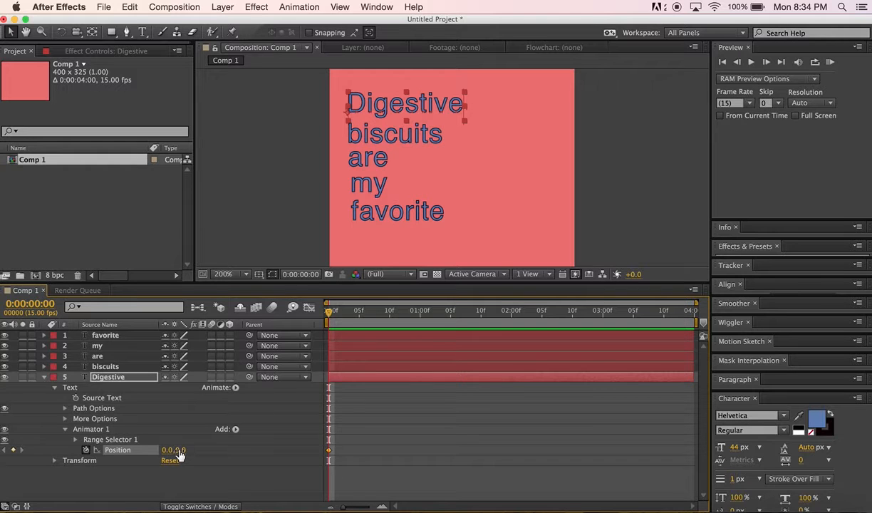
Animate Digestive's animator Position from 0,-98 at the start to 0,0 at 1 second
drag(179, 455, 107, 438)
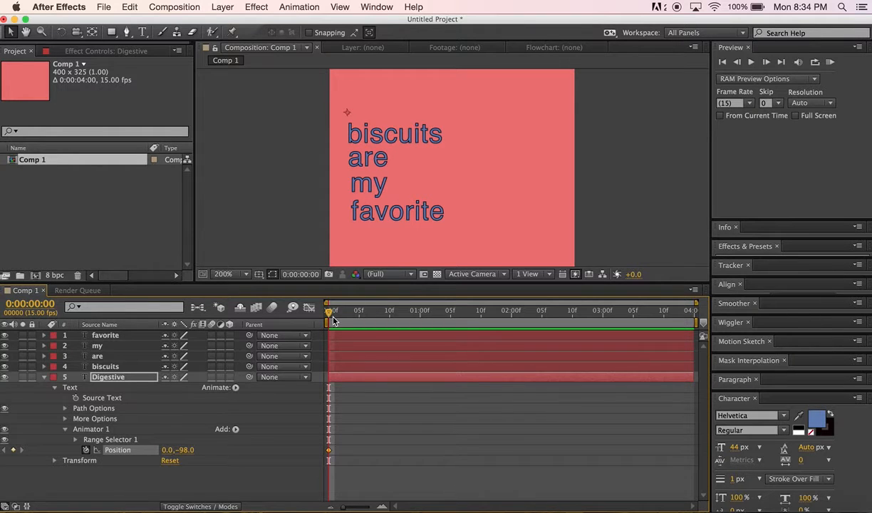
drag(330, 320, 422, 323)
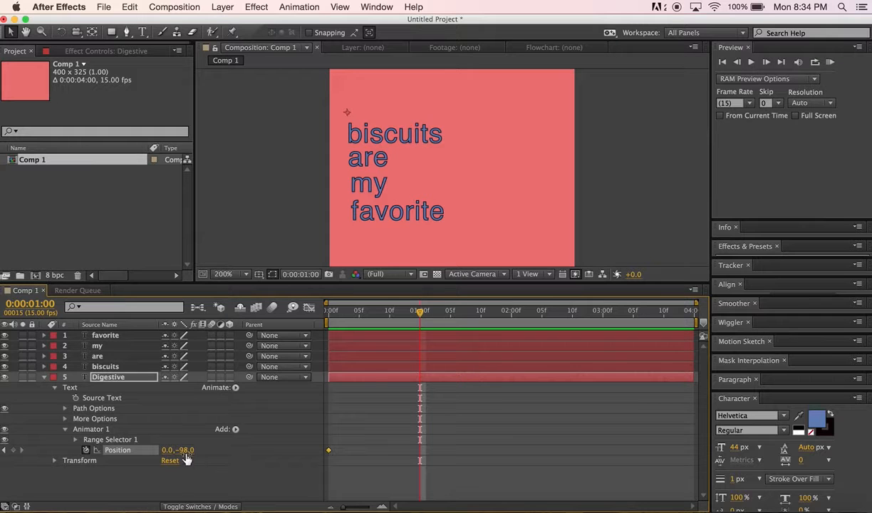
drag(185, 450, 237, 457)
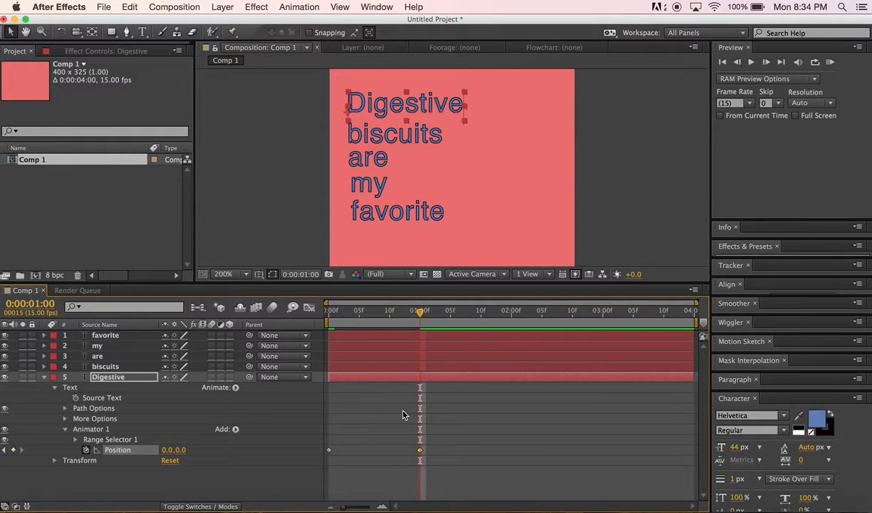
Scrub the timeline between the start and 1 second to preview the Digestive drop-in
drag(420, 322, 287, 318)
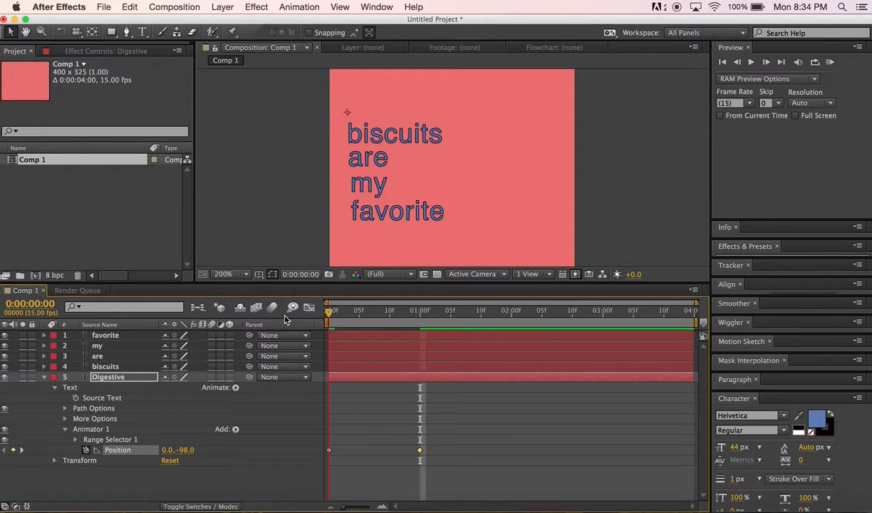
drag(328, 313, 308, 352)
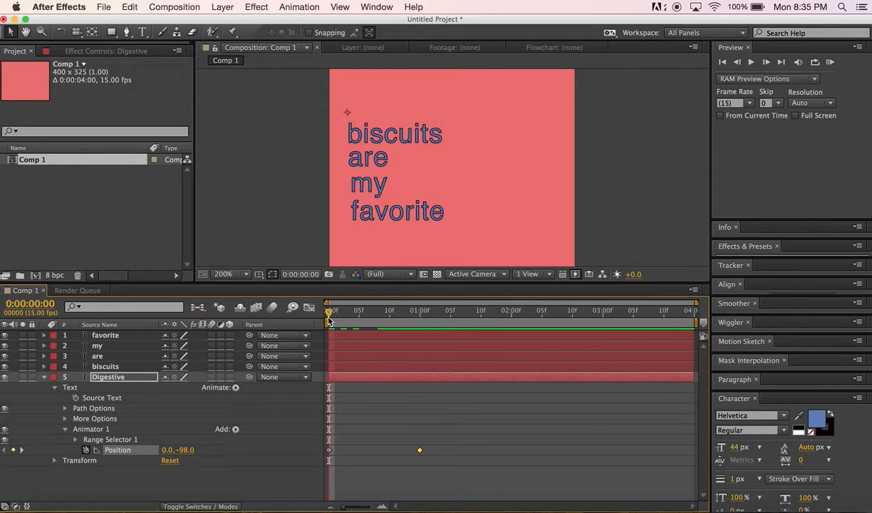
drag(329, 311, 418, 339)
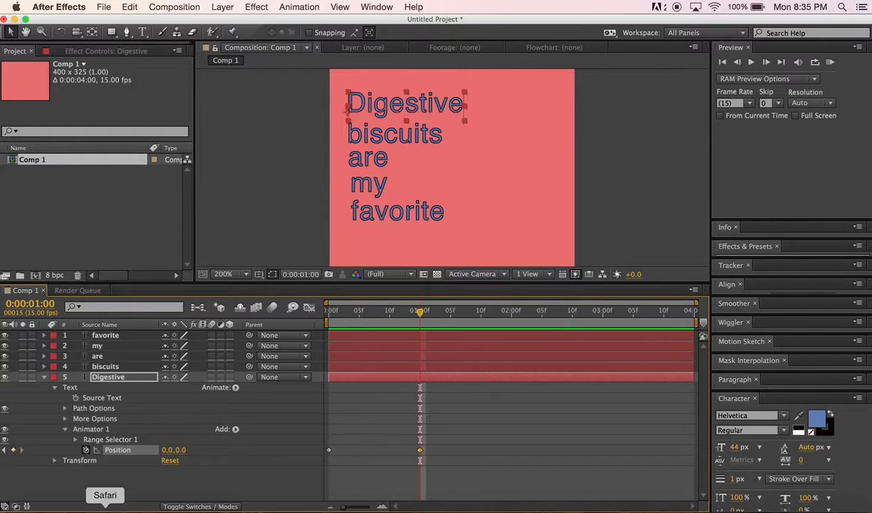
click(123, 472)
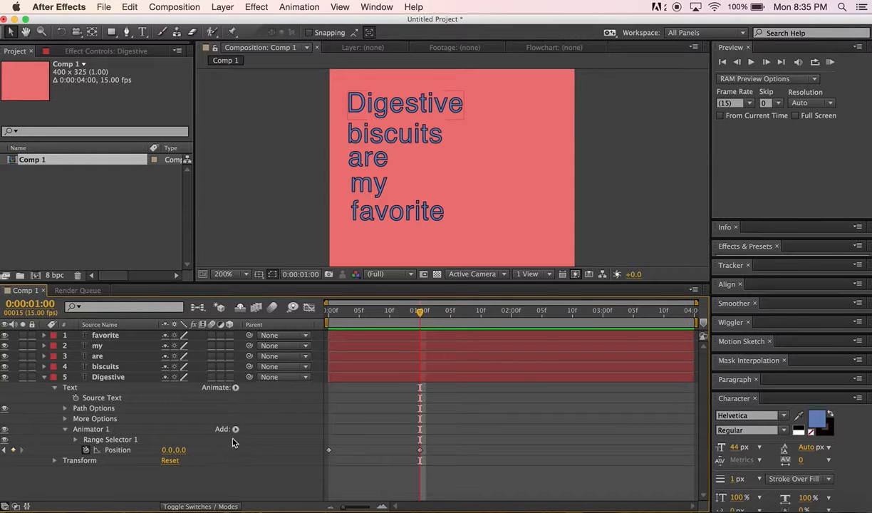
Collapse the Digestive layer and shift the biscuits layer so it starts at 1 second
drag(441, 370, 413, 370)
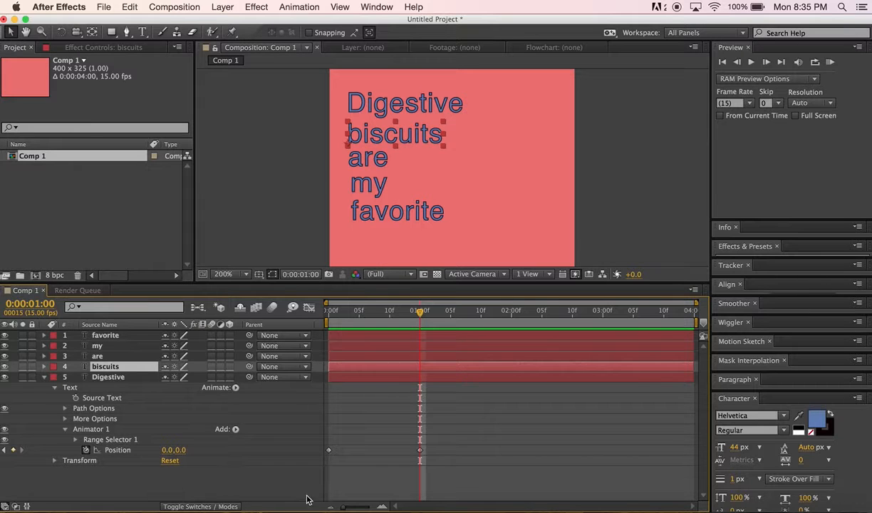
click(268, 471)
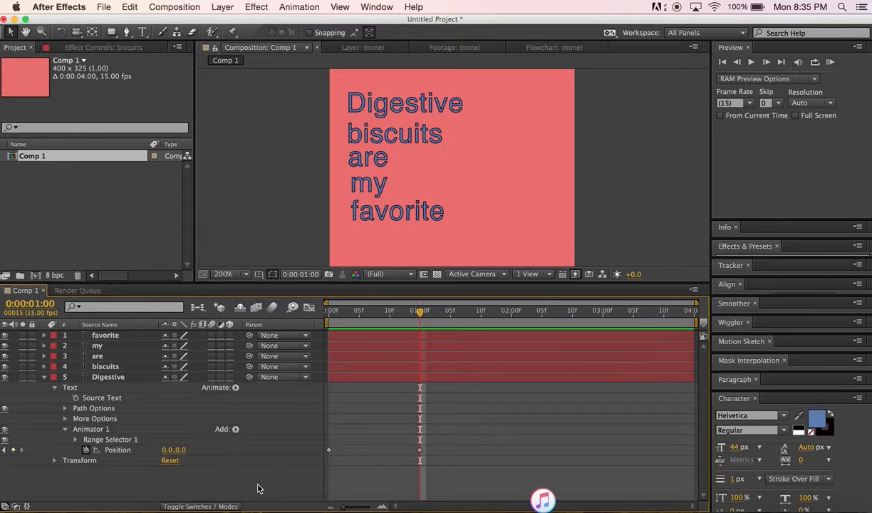
click(44, 377)
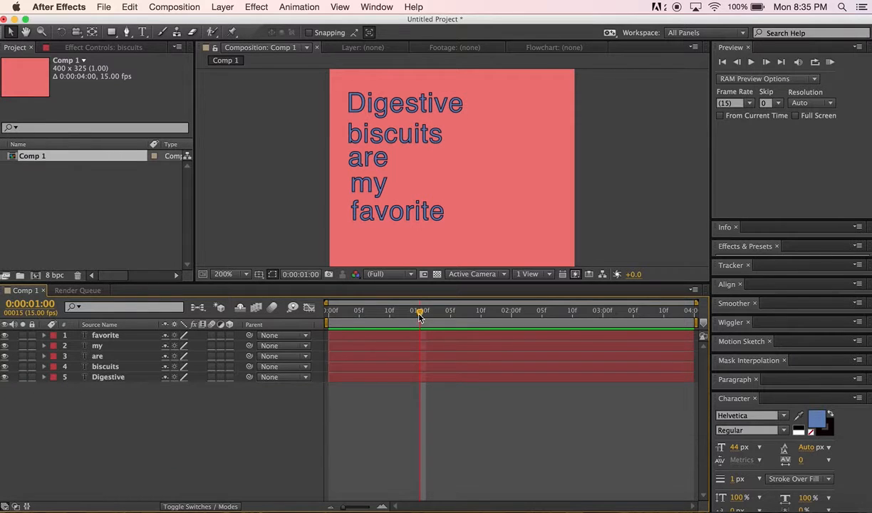
drag(419, 311, 420, 331)
drag(330, 367, 421, 367)
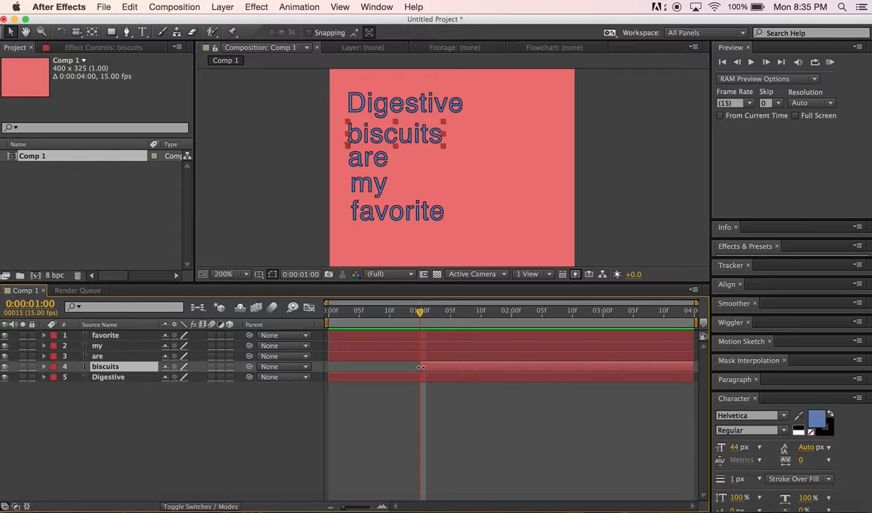
Stagger the are, my and favorite layers to start later, at about 1:10, 2:07 and 3:04
mouse_move(420, 312)
mouse_down()
mouse_move(324, 310)
mouse_move(424, 313)
mouse_up()
drag(329, 355, 481, 357)
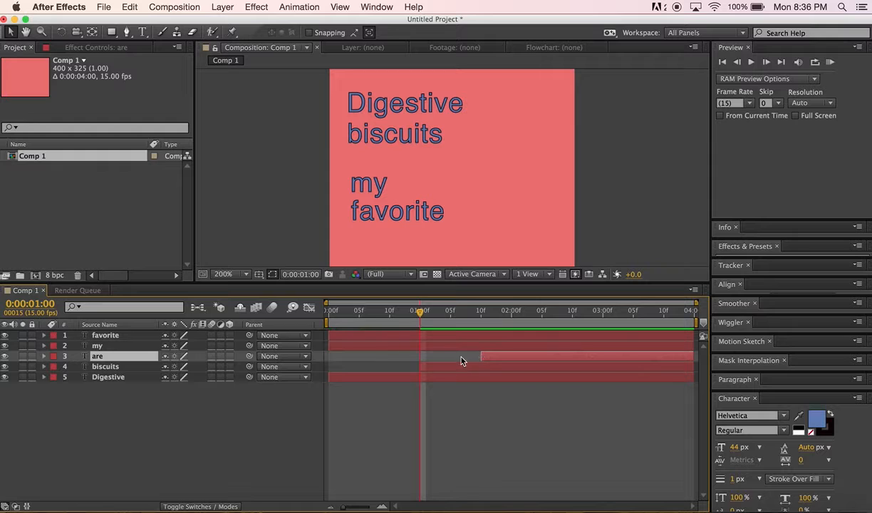
drag(330, 342, 555, 345)
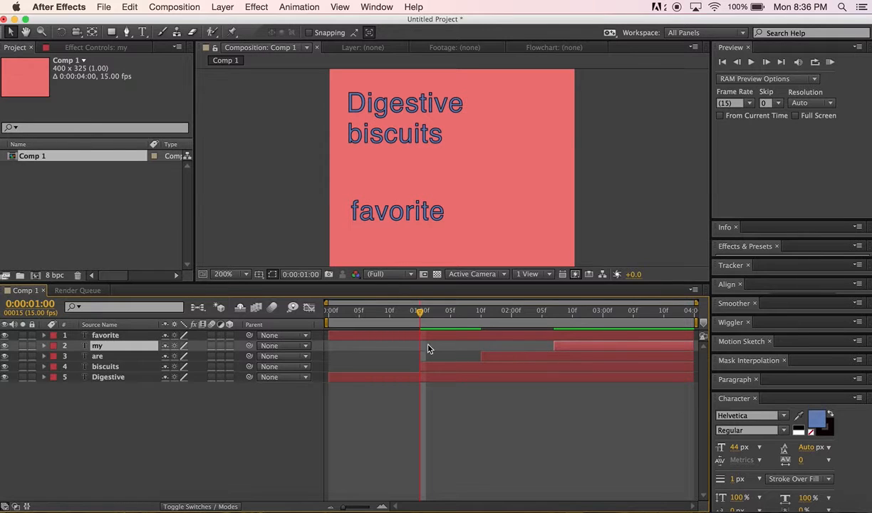
drag(330, 335, 631, 336)
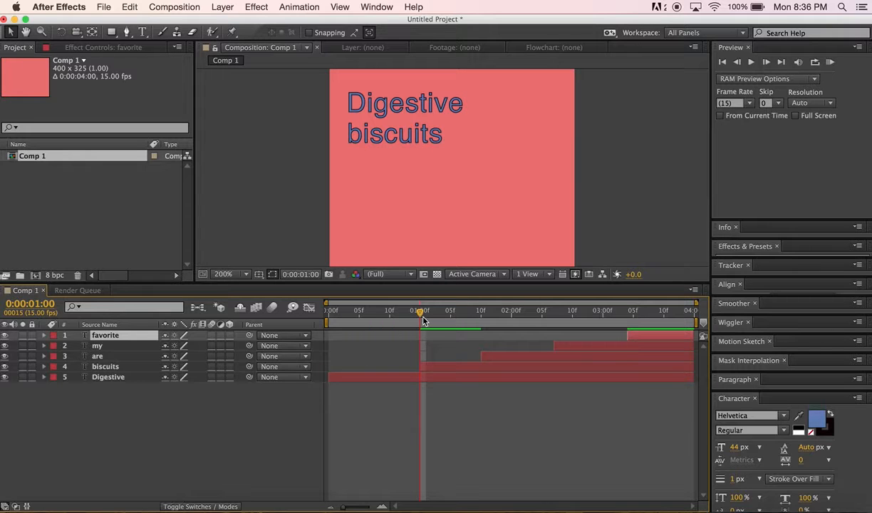
Go to 1 second, expand the biscuits layer and add a Scale animator to its text
drag(423, 320, 658, 336)
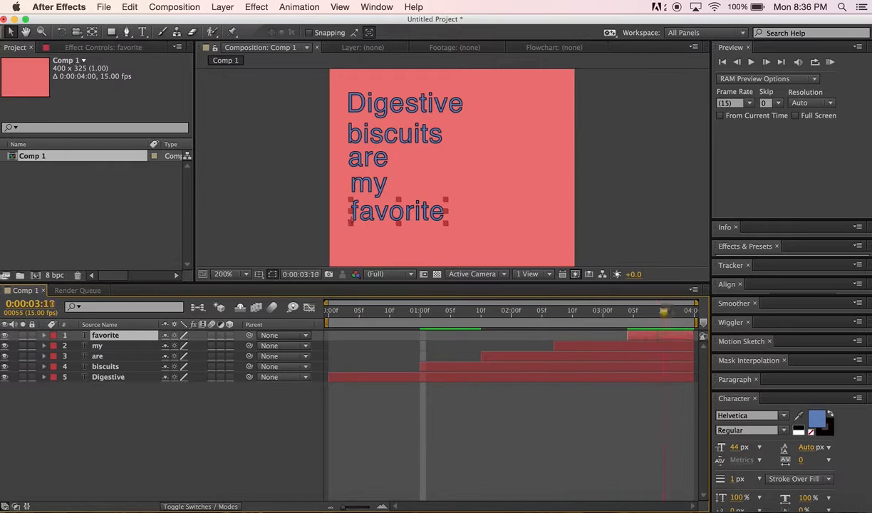
key(Home)
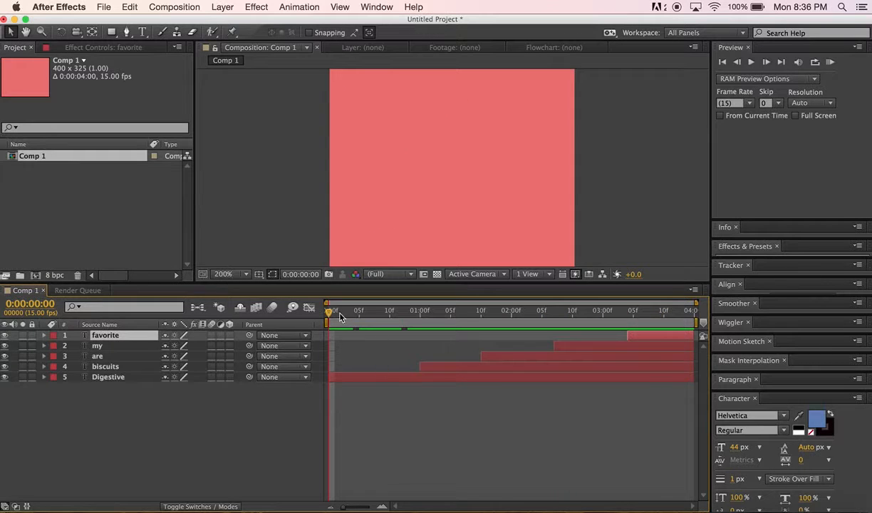
click(423, 368)
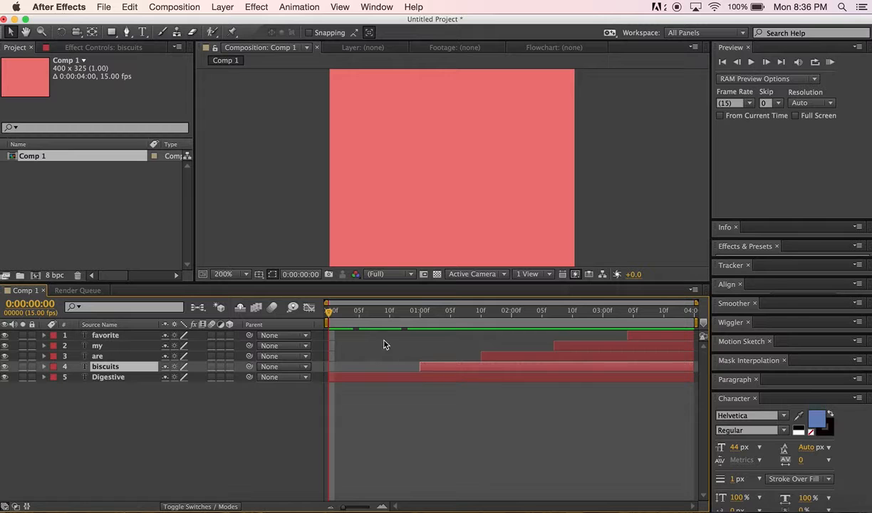
drag(331, 316, 419, 314)
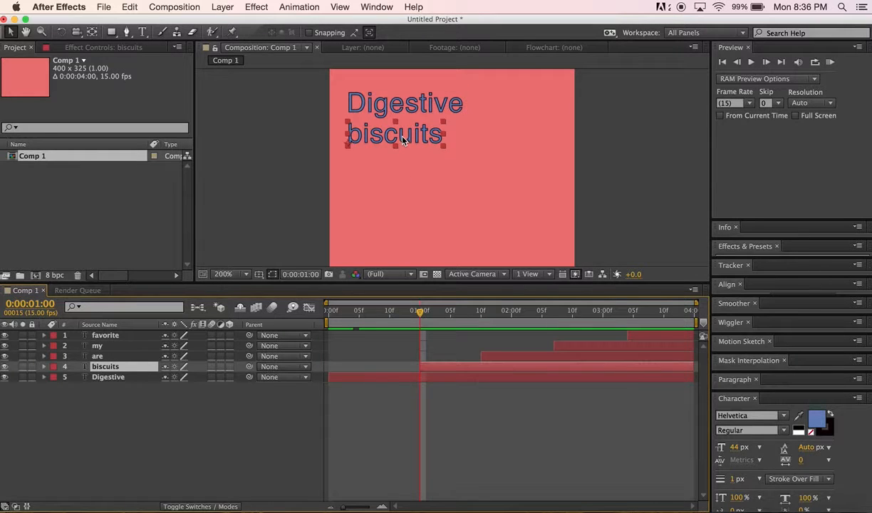
click(43, 367)
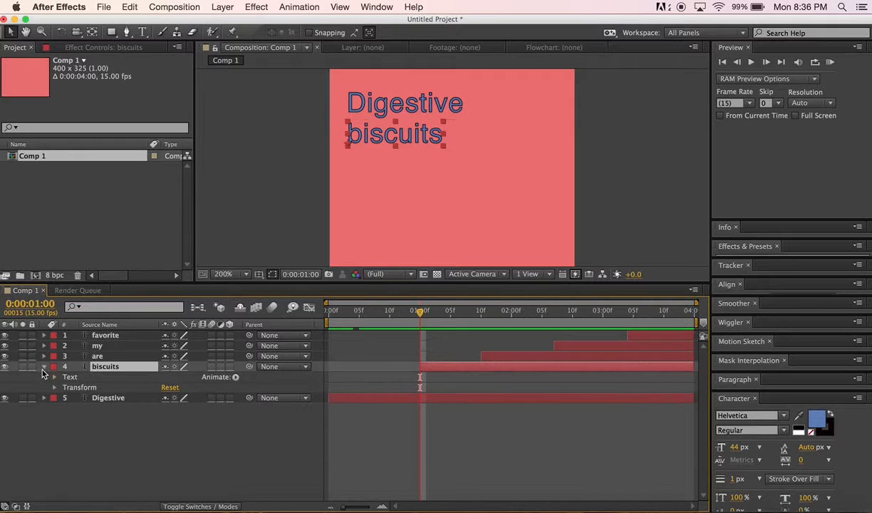
click(235, 377)
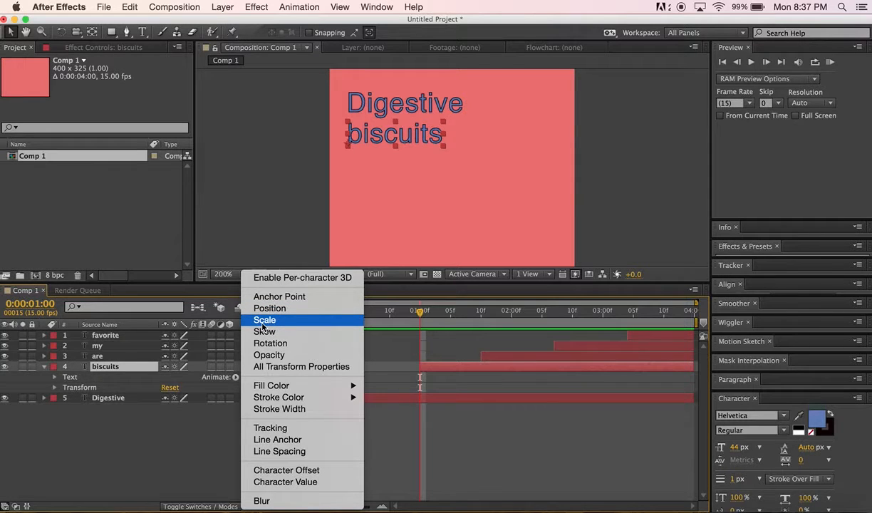
click(263, 321)
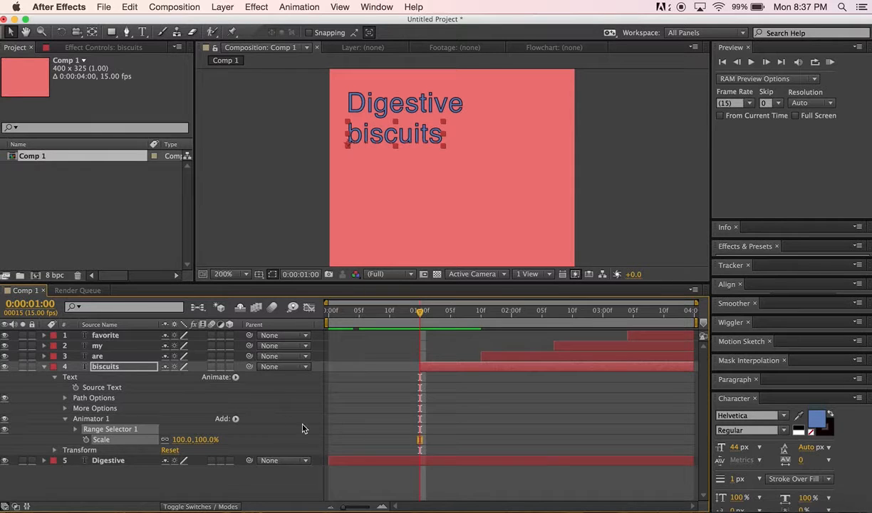
Set a biscuits Scale keyframe of 1129% at 1 second
click(86, 441)
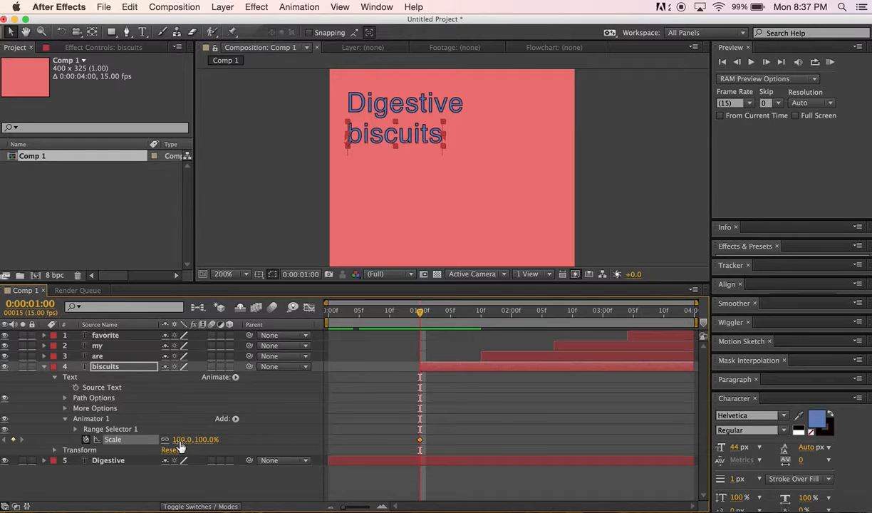
drag(182, 439, 787, 417)
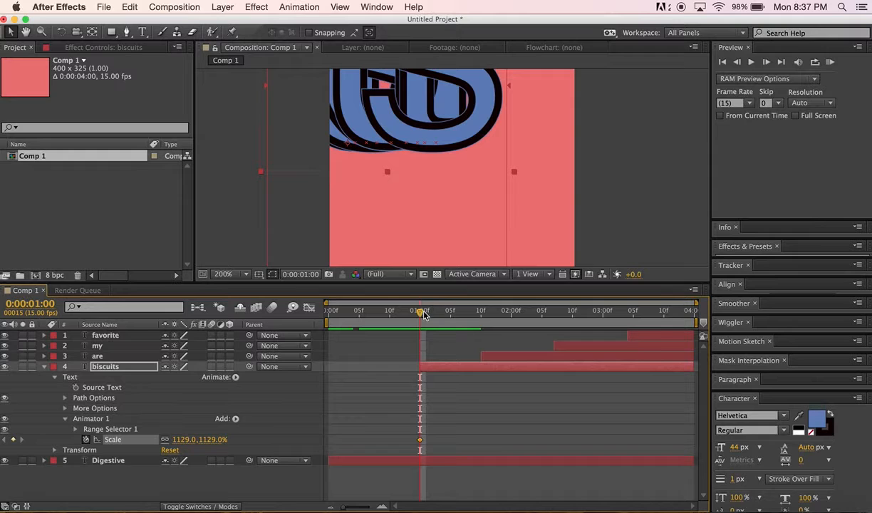
At 1:10, shrink the biscuits Scale back down to normal size with a second keyframe
drag(422, 316, 484, 330)
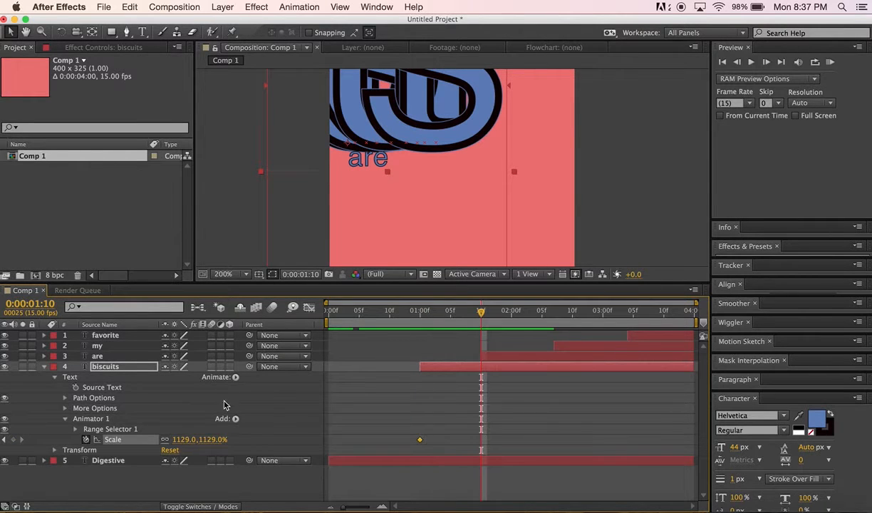
drag(184, 439, 292, 439)
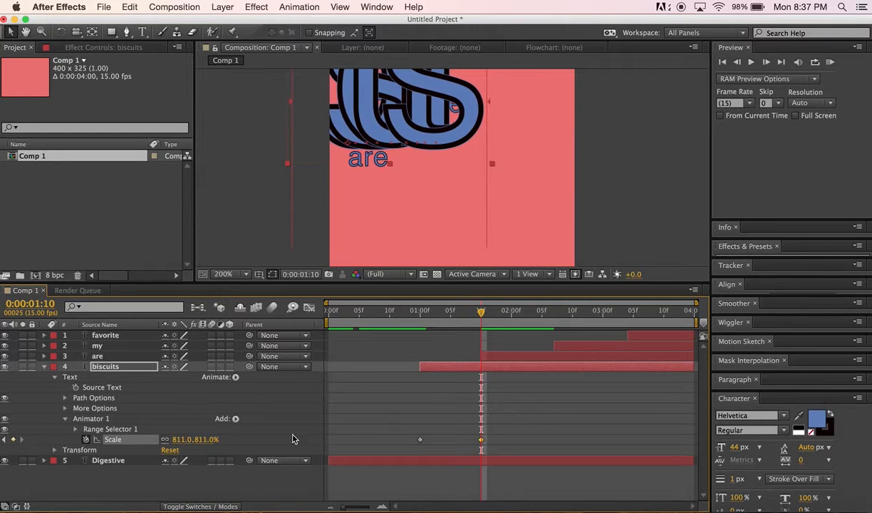
drag(207, 442, 107, 439)
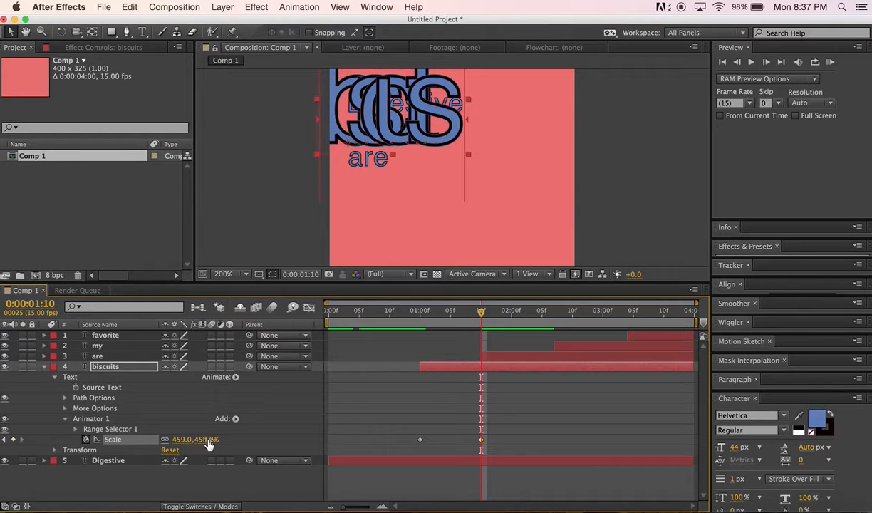
click(180, 440)
click(216, 439)
key(Return)
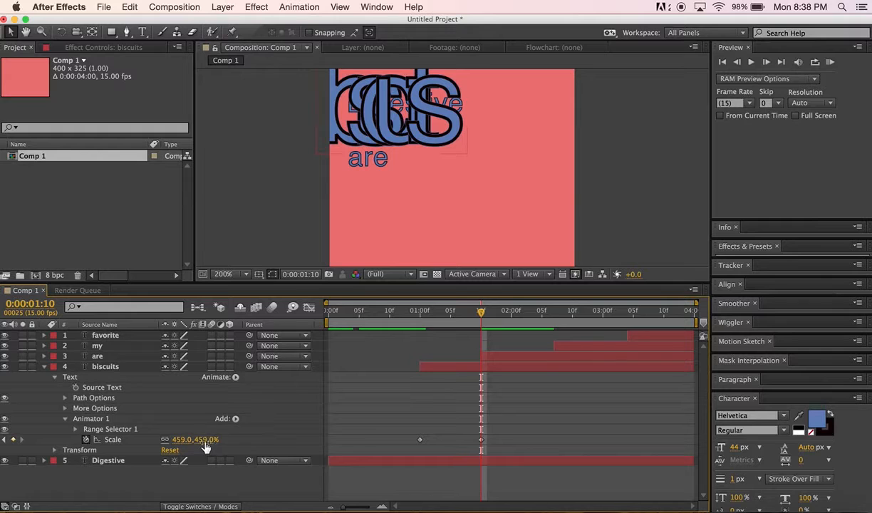
drag(203, 440, 22, 419)
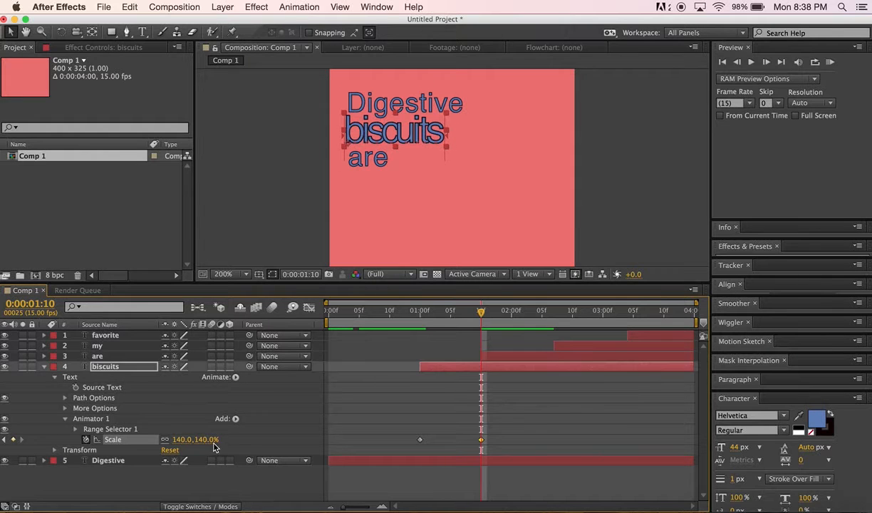
drag(207, 442, 182, 440)
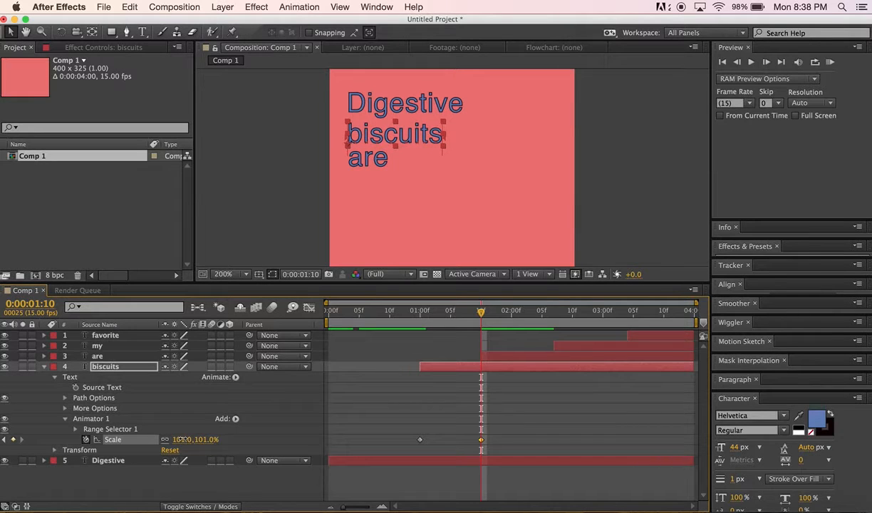
click(182, 440)
text(10)
key(Return)
Scrub the timeline to preview the biscuits scale animation
mouse_move(479, 314)
mouse_down()
mouse_move(470, 313)
mouse_move(479, 318)
mouse_up()
drag(466, 302, 314, 302)
drag(384, 342, 484, 358)
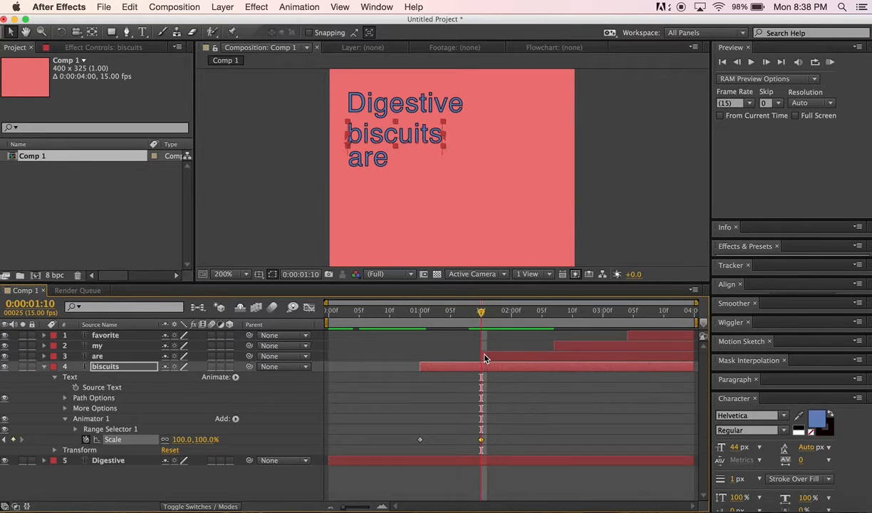
Collapse biscuits, expand the are layer and add a Rotation animator to its text
click(45, 367)
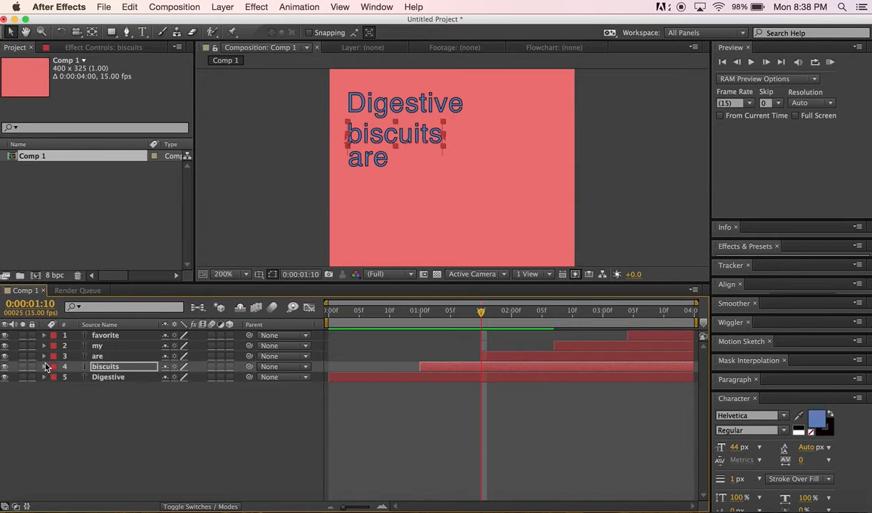
click(44, 357)
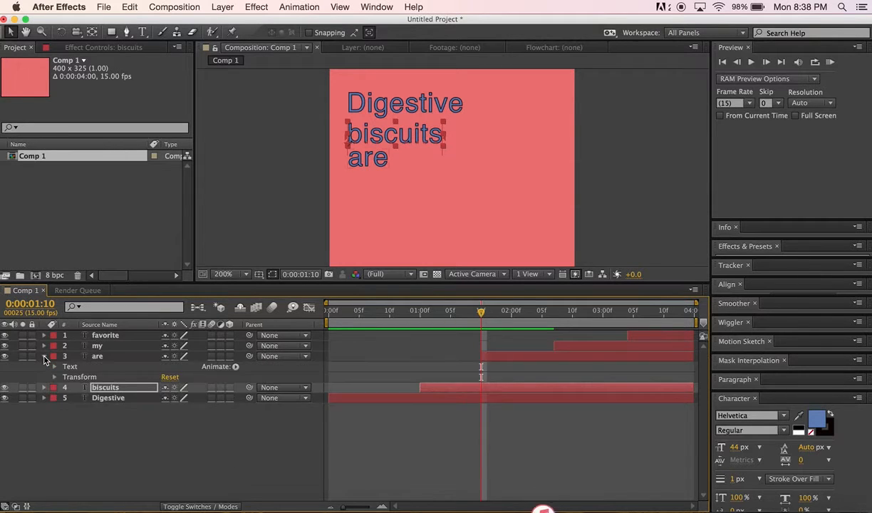
click(222, 367)
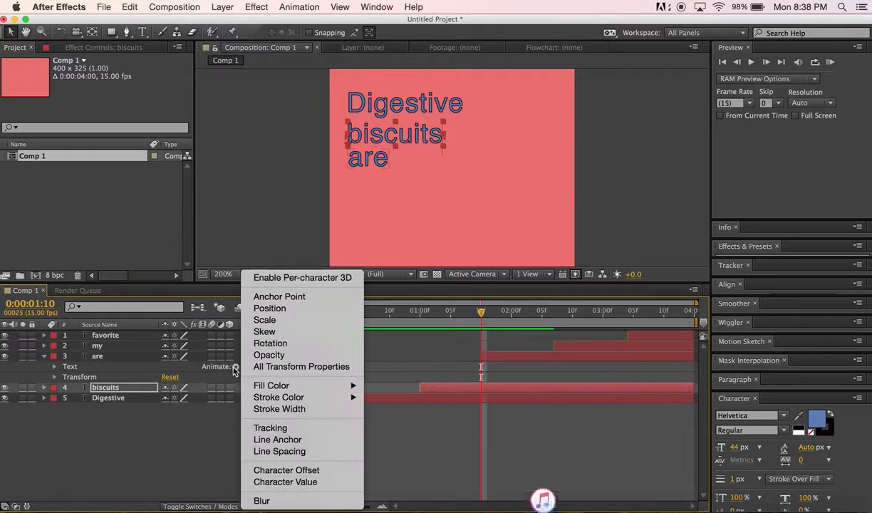
click(271, 344)
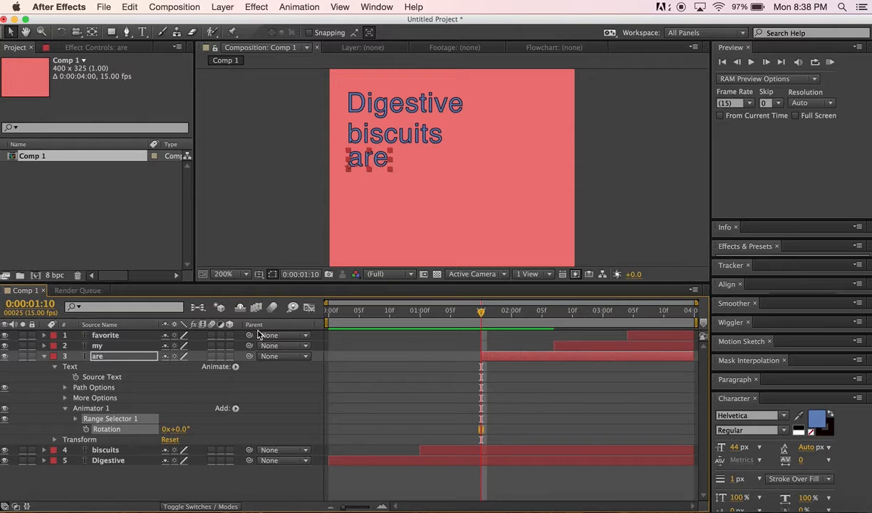
Set a Rotation keyframe of 0x+0.0° for the are layer at 1:10
click(166, 429)
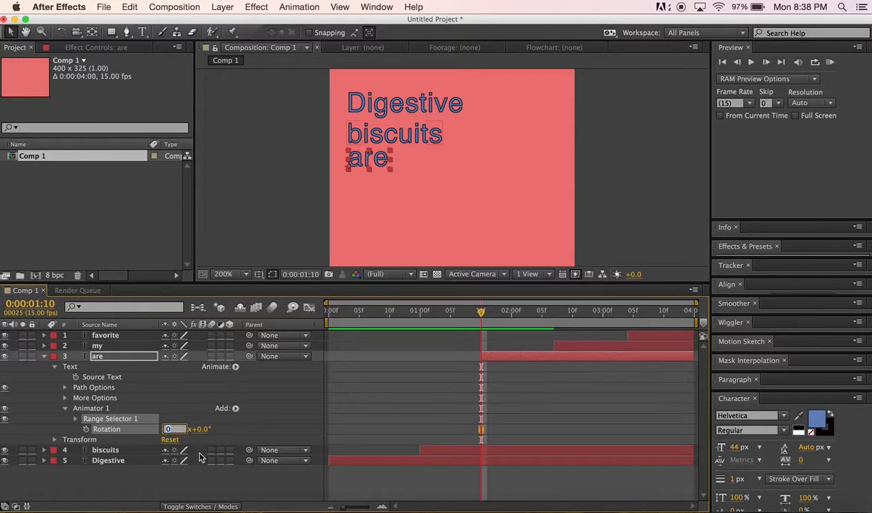
text(2)
key(Escape)
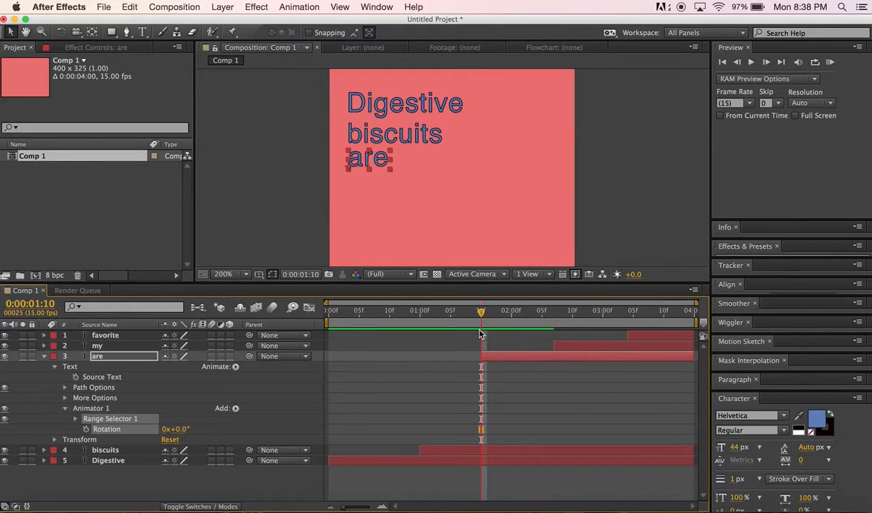
click(86, 430)
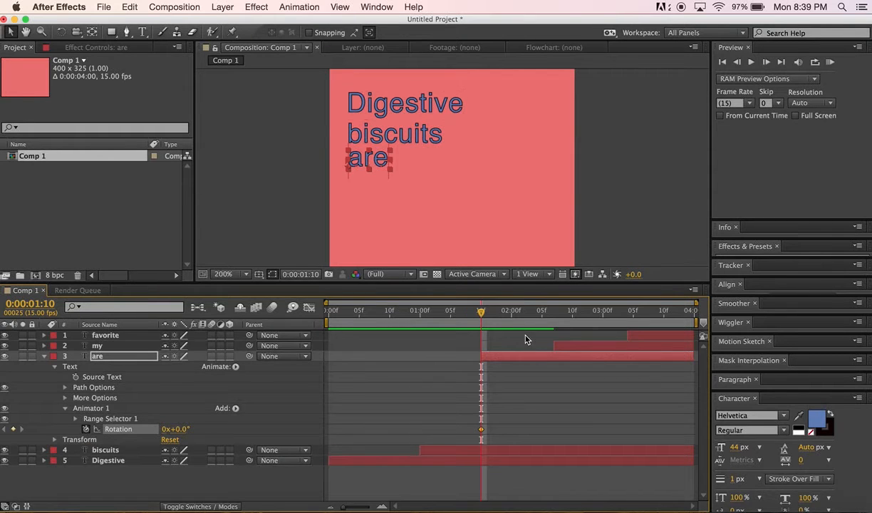
At 2:07, set the are layer's Rotation to 2x+0.0° to create its second keyframe
click(165, 429)
key(Return)
drag(481, 311, 554, 325)
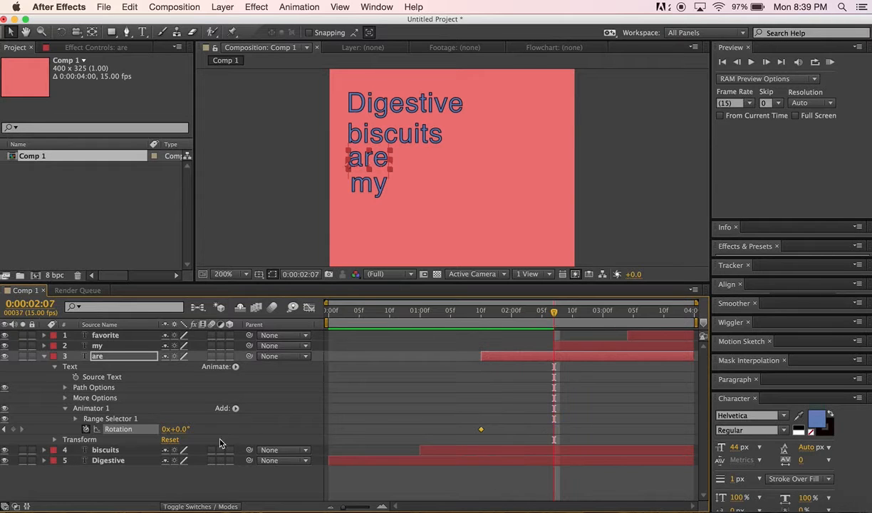
click(166, 429)
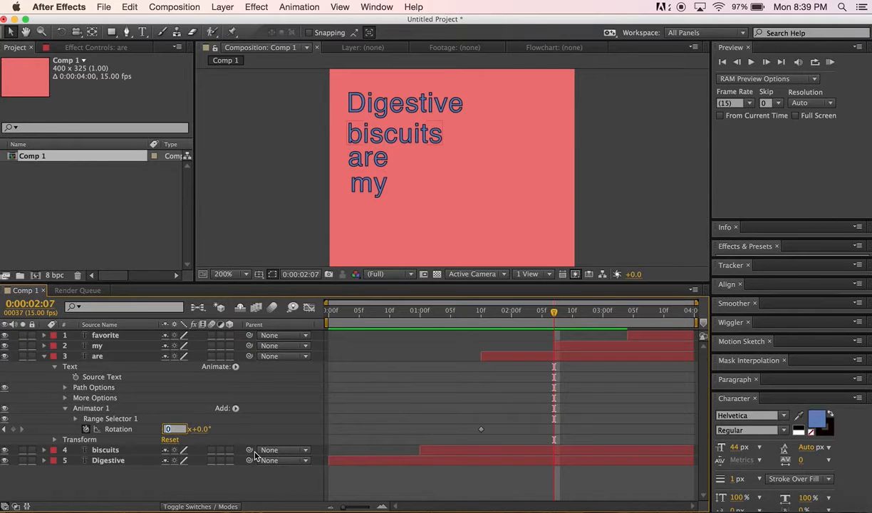
text(2)
key(Return)
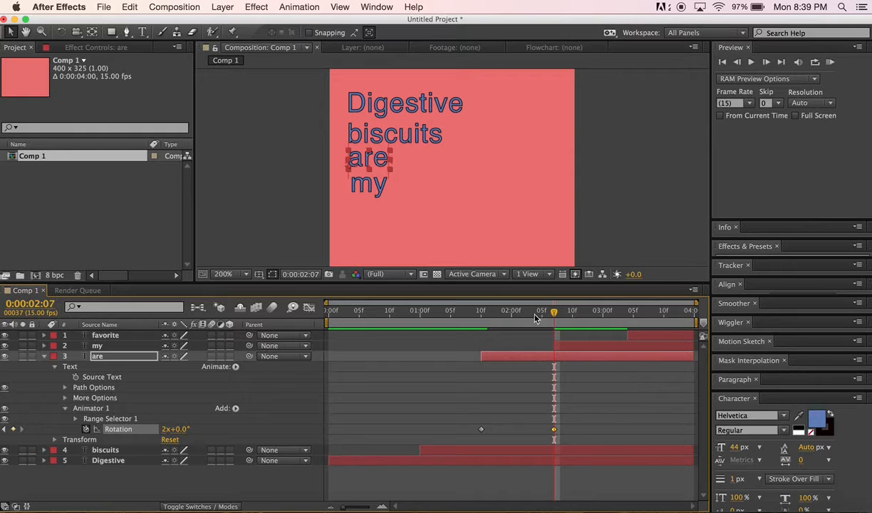
At 1:10, add Position to the are layer's text animator and keyframe the word offscreen right at 386.0,7.0
drag(536, 318, 556, 338)
drag(534, 312, 483, 323)
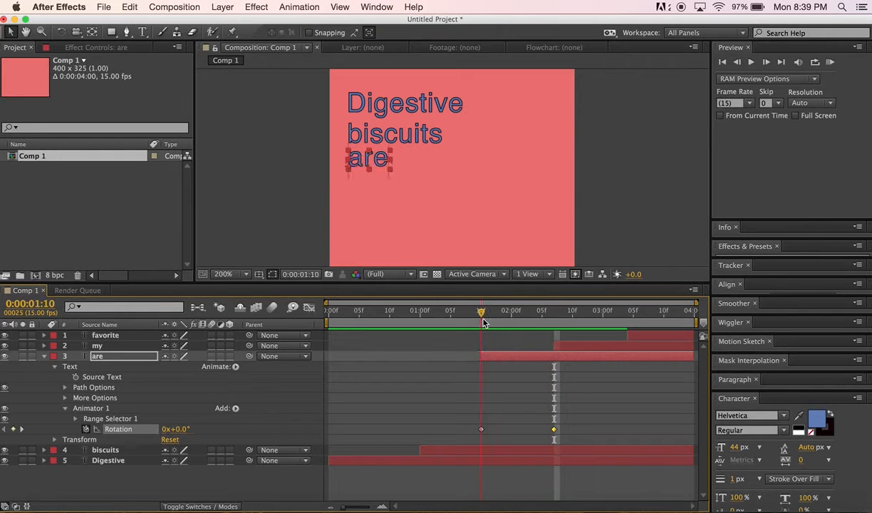
click(235, 367)
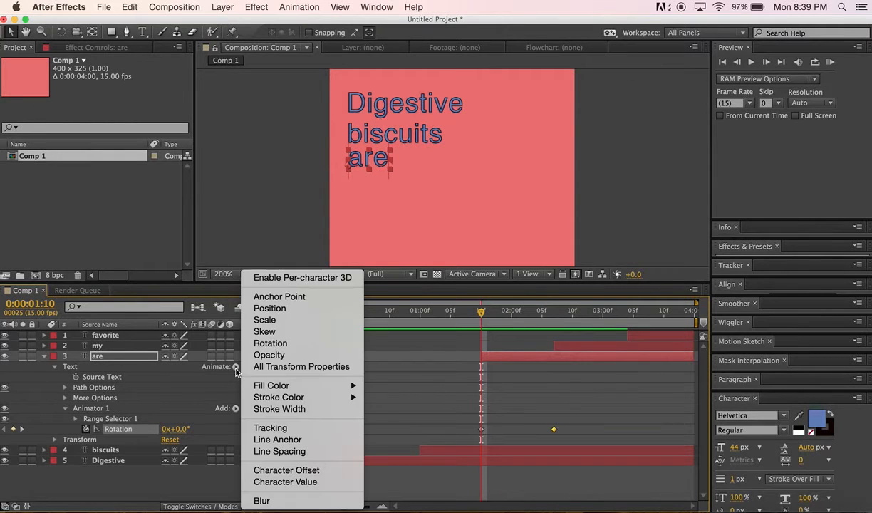
click(271, 308)
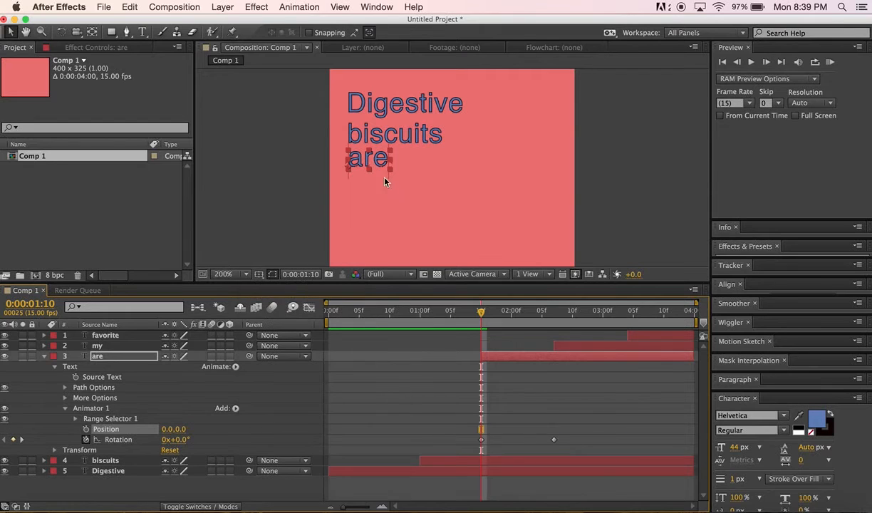
click(86, 429)
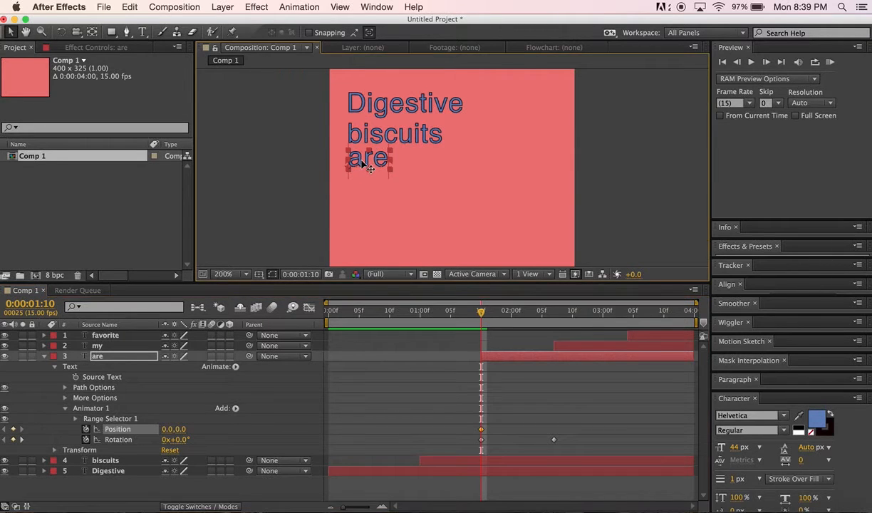
drag(370, 169, 600, 169)
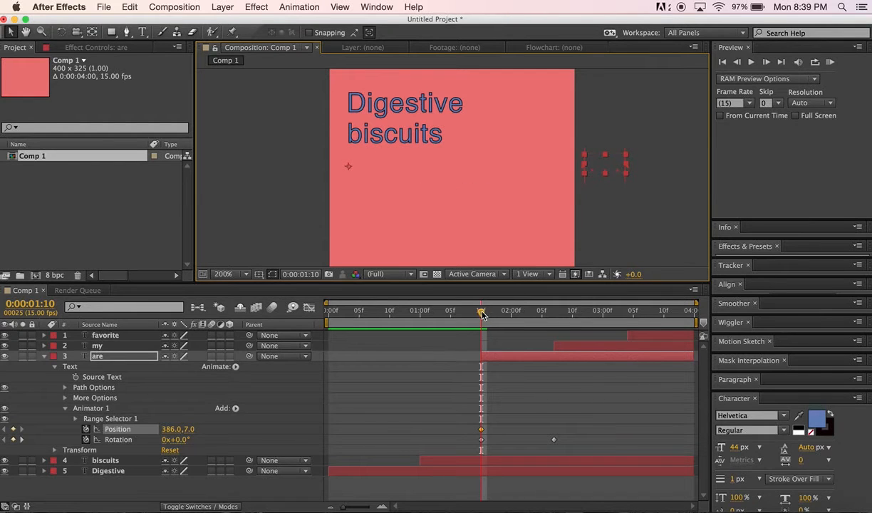
At 2:07, move the are word back into its line, setting Position to -1.0,0.0
drag(483, 315, 554, 325)
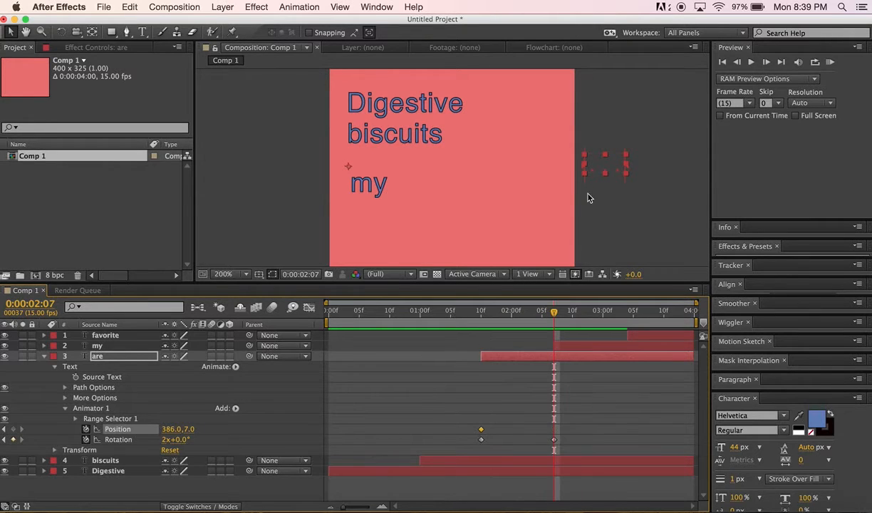
drag(607, 170, 383, 168)
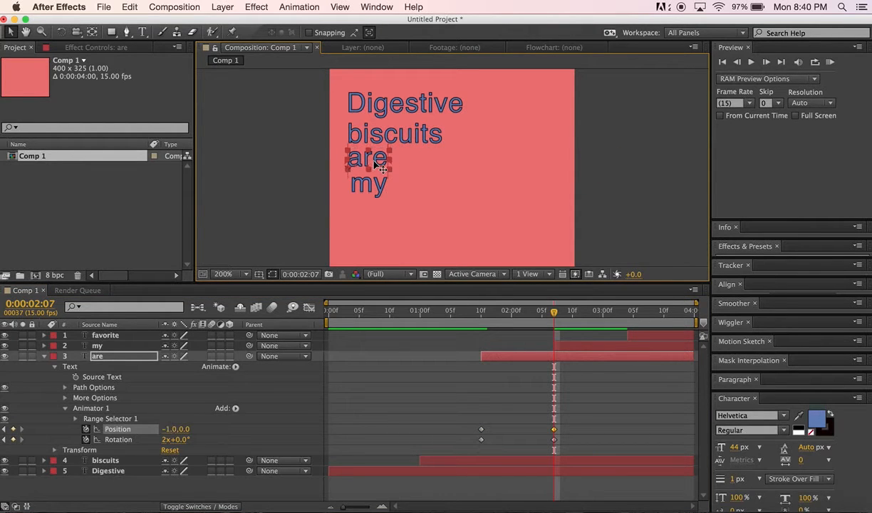
mouse_move(554, 313)
mouse_down()
mouse_move(432, 318)
mouse_move(555, 328)
mouse_up()
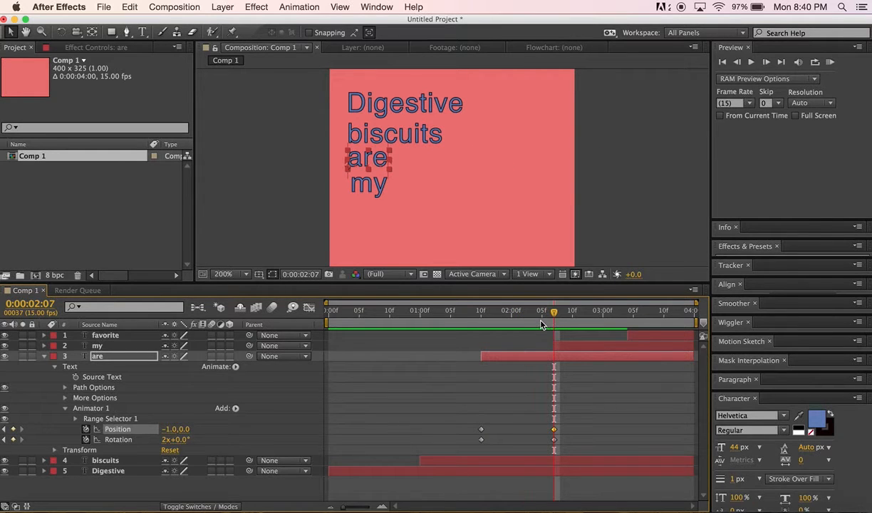
Collapse are, expand the my layer, add an Opacity text animator and keyframe it at 0% at 2:07
click(44, 356)
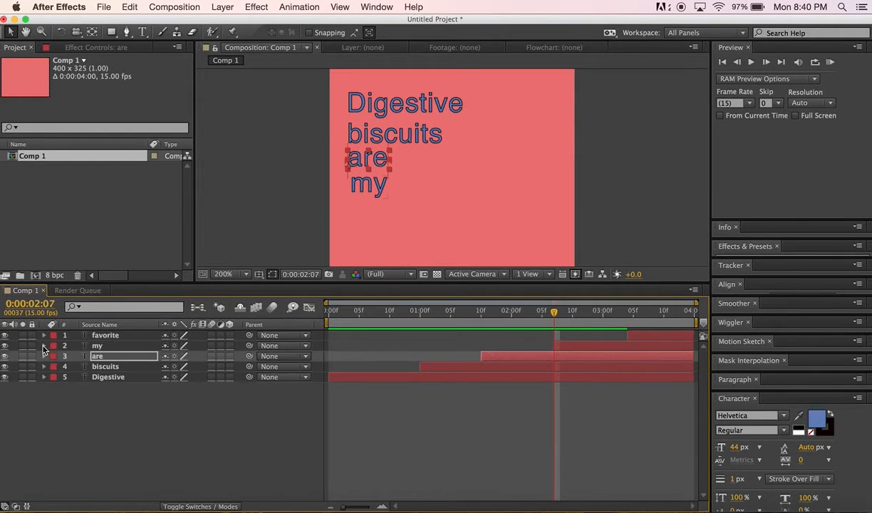
click(43, 346)
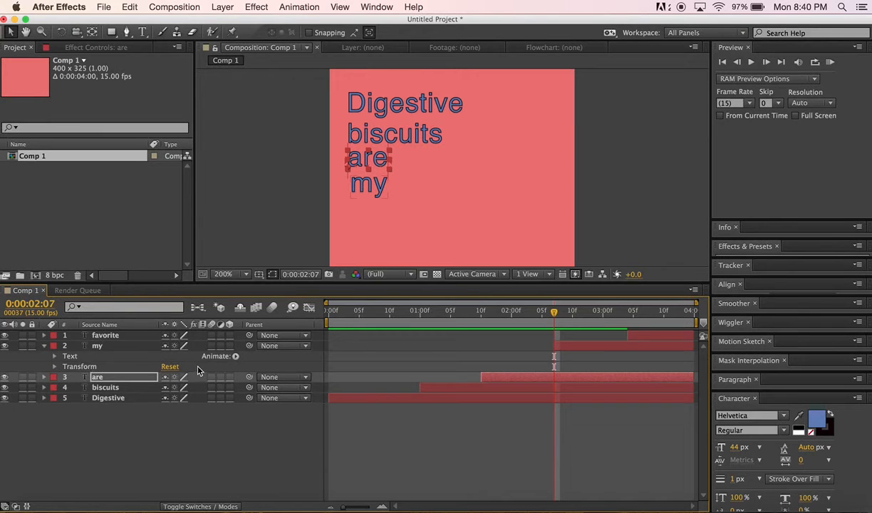
click(235, 355)
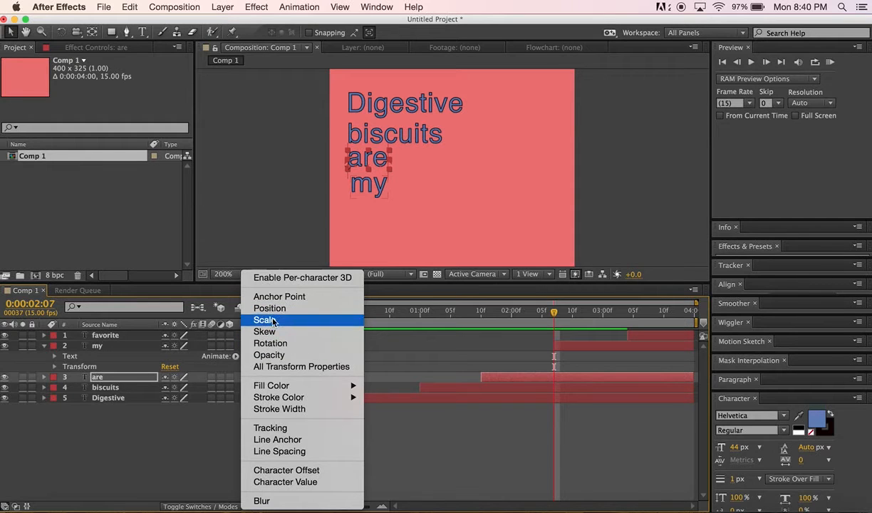
click(269, 355)
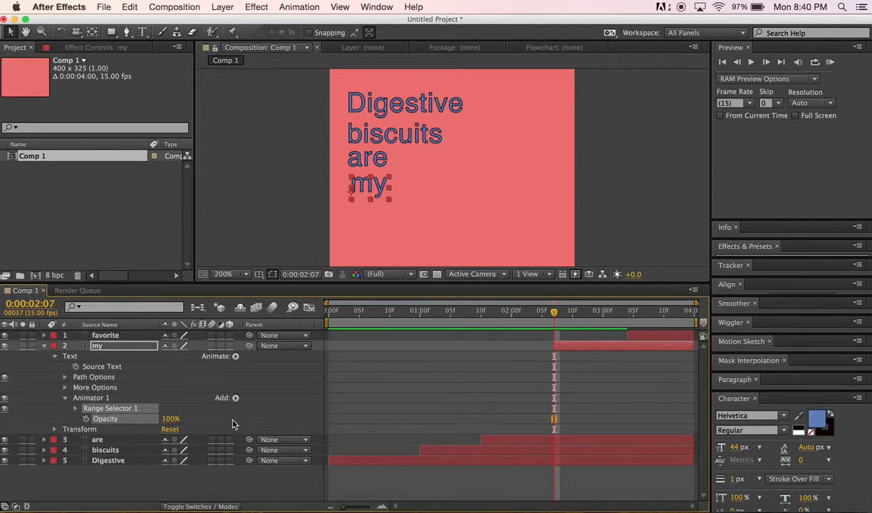
click(87, 420)
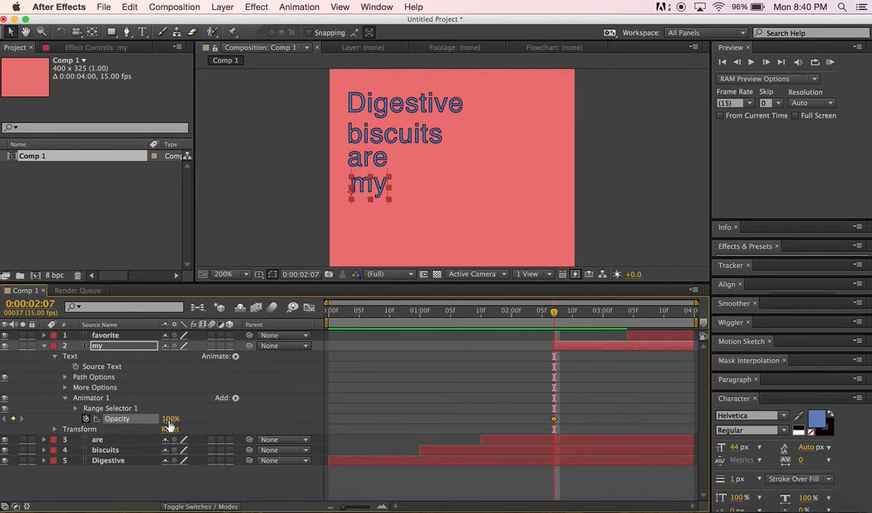
drag(167, 420, 114, 425)
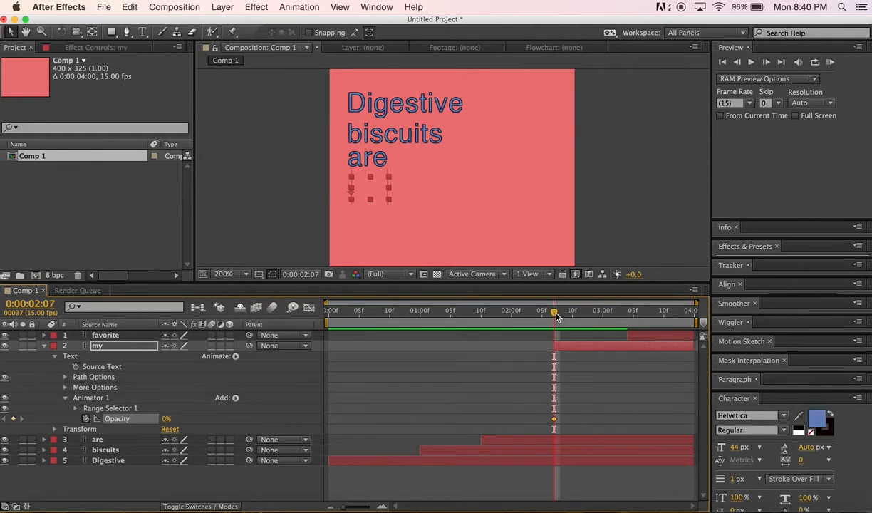
At 3:04, set the my layer's Opacity to 100% for a second keyframe
drag(554, 314, 628, 323)
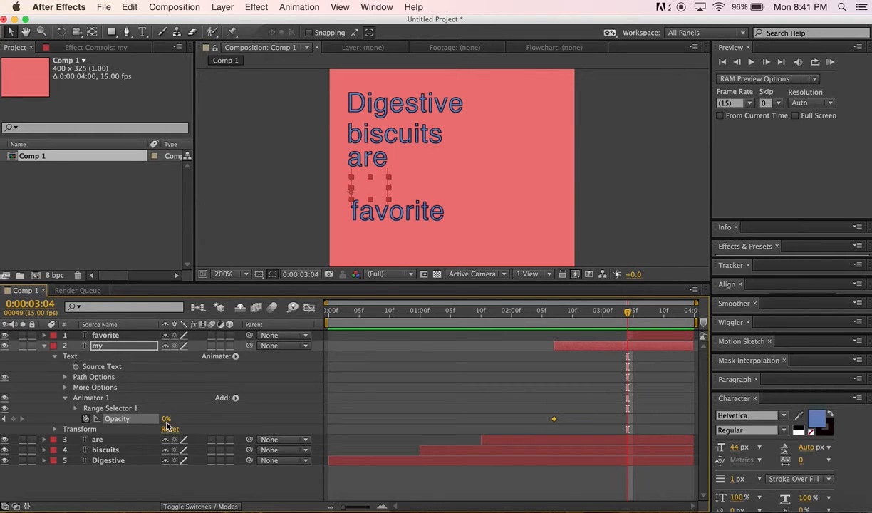
drag(166, 420, 247, 420)
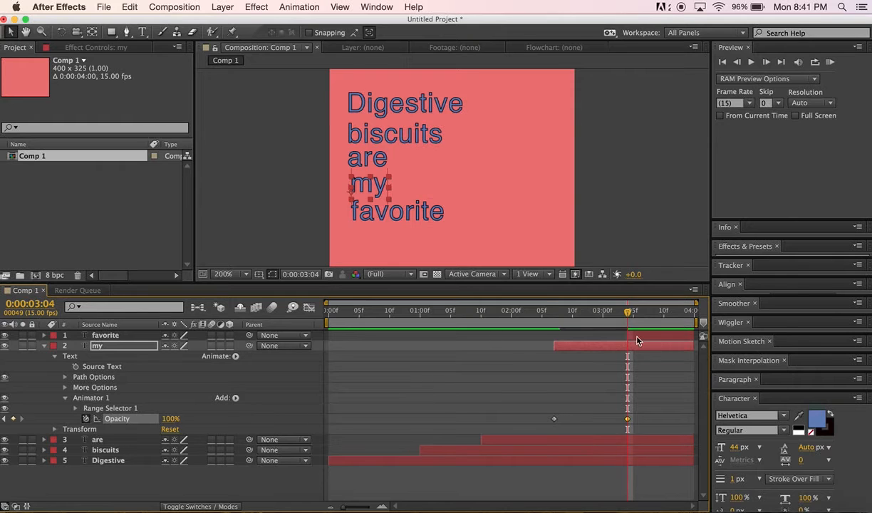
drag(628, 315, 624, 335)
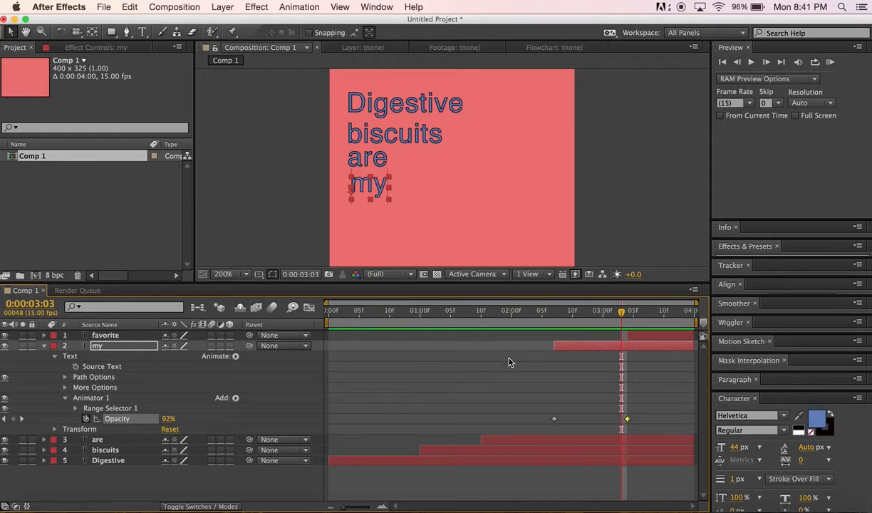
Collapse my, expand favorite, add a Position text animator and keyframe it at 0.0,-263.0 at 3:04
click(44, 346)
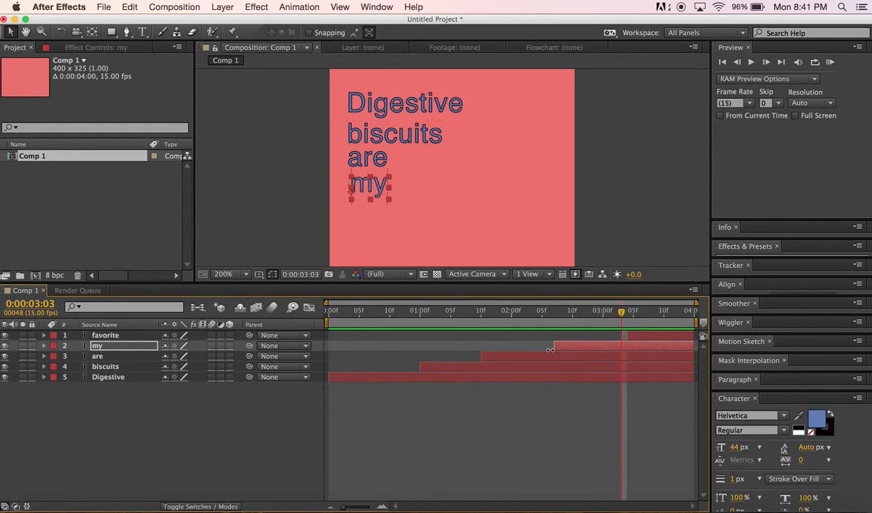
click(43, 336)
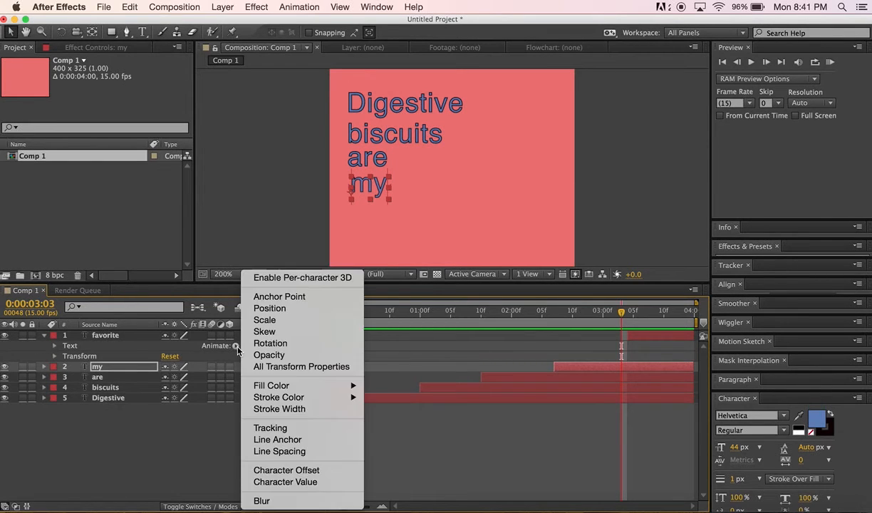
click(235, 346)
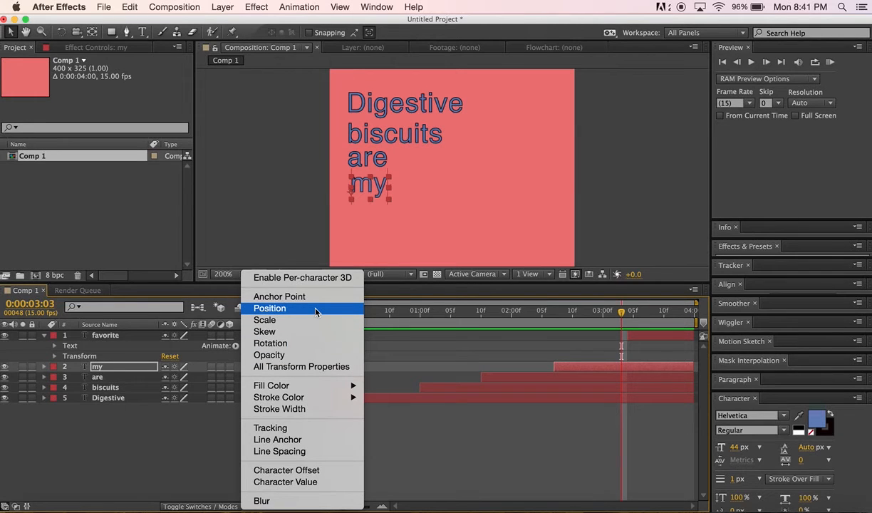
click(619, 371)
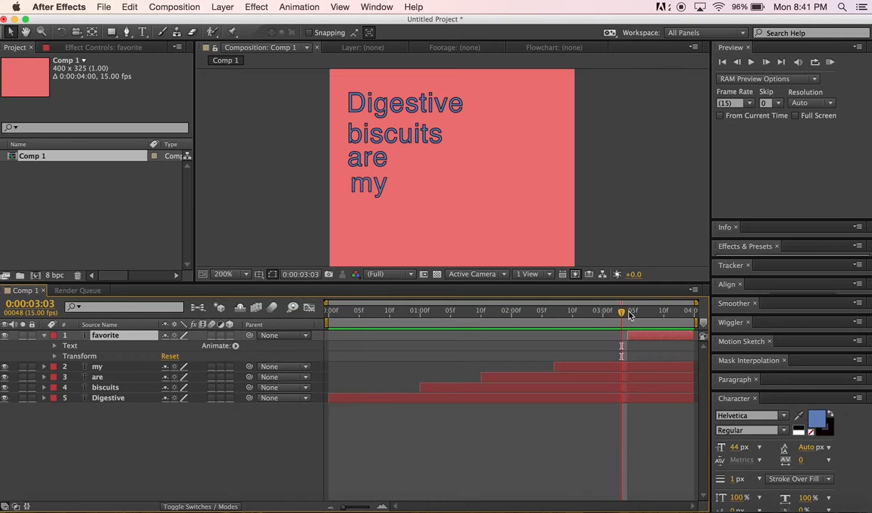
drag(630, 315, 628, 318)
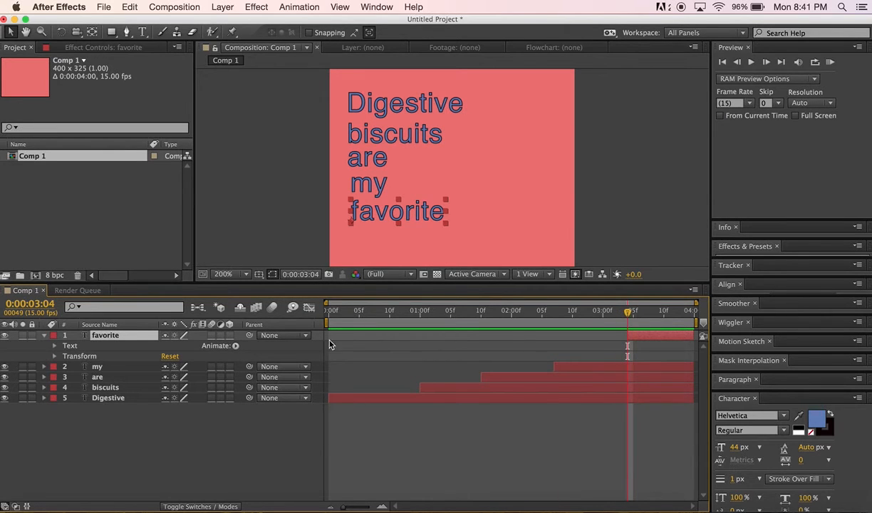
click(235, 347)
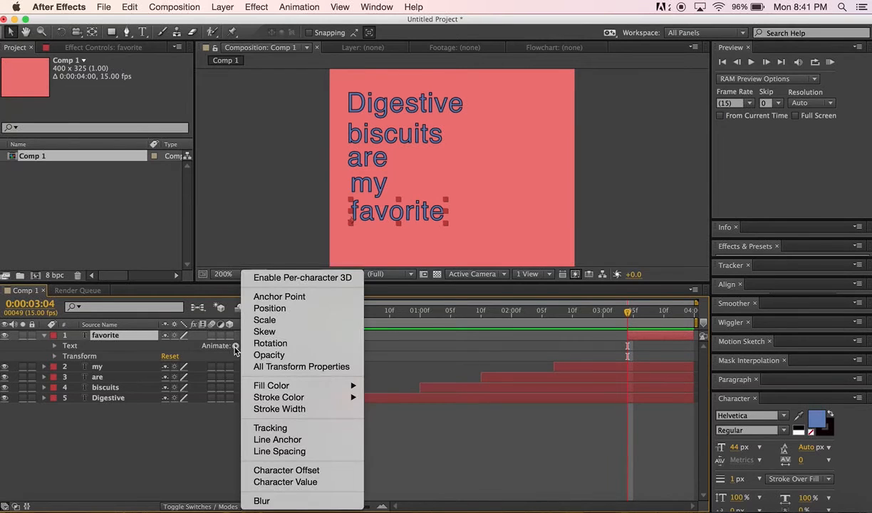
click(273, 314)
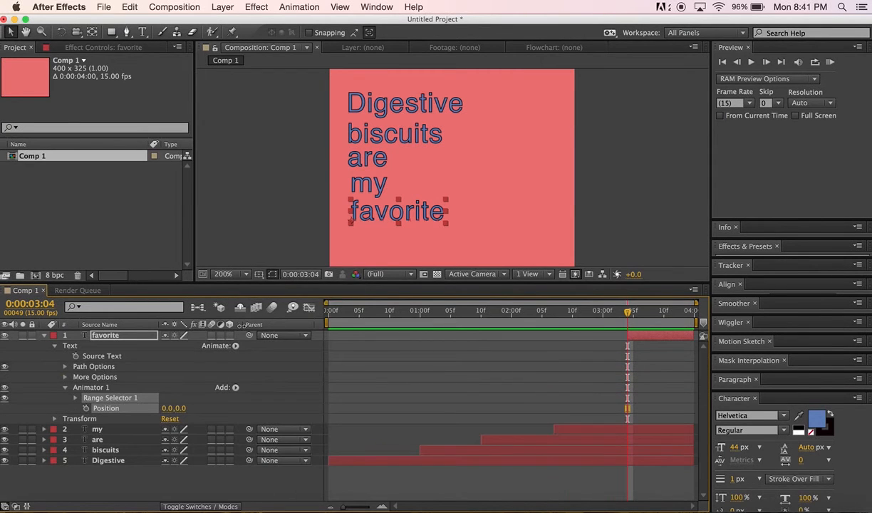
click(85, 409)
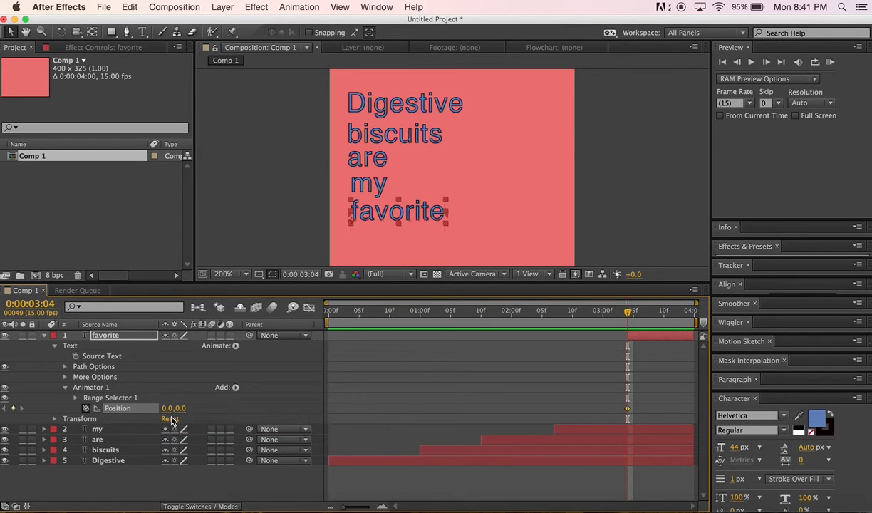
drag(183, 408, 32, 408)
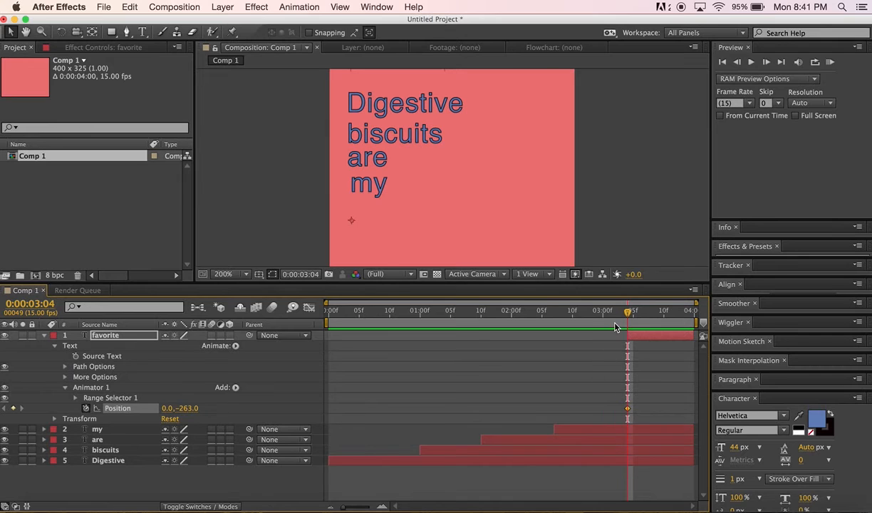
Keyframe the favorite layer's Range Selector Offset at 0% at 3:04 and 100% at 3:12
click(75, 399)
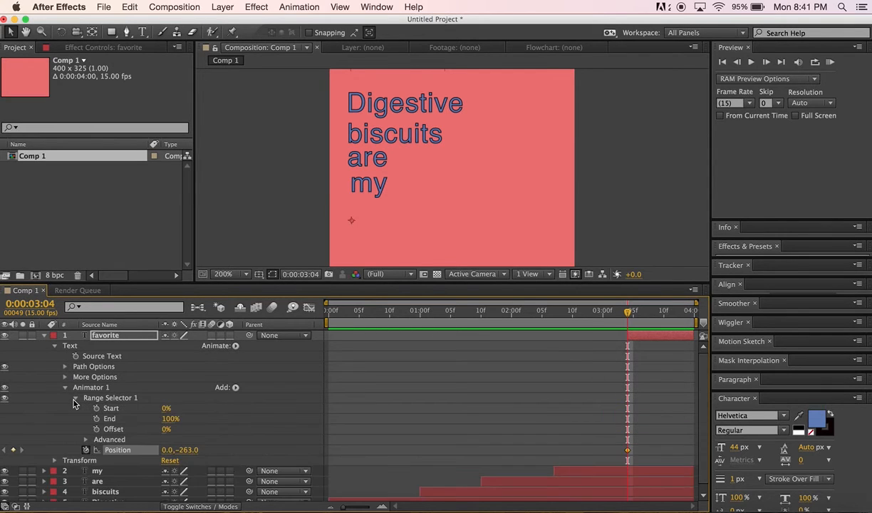
click(96, 430)
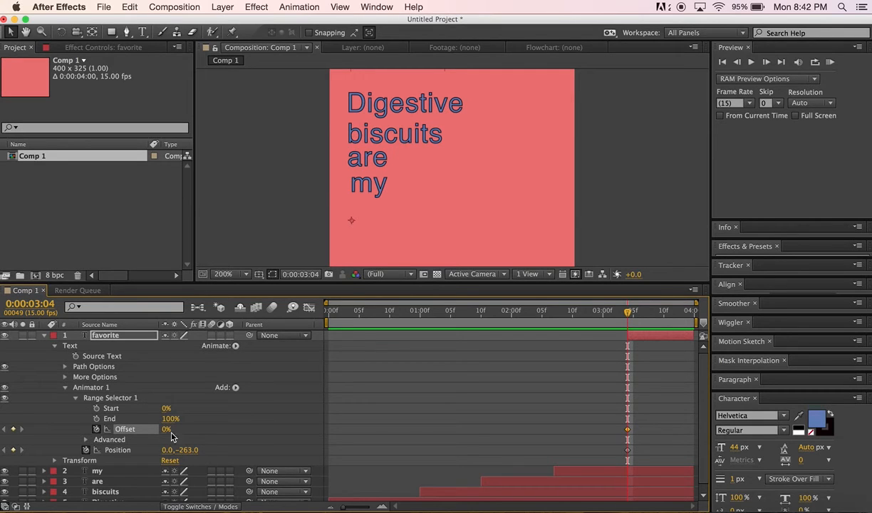
drag(630, 316, 677, 319)
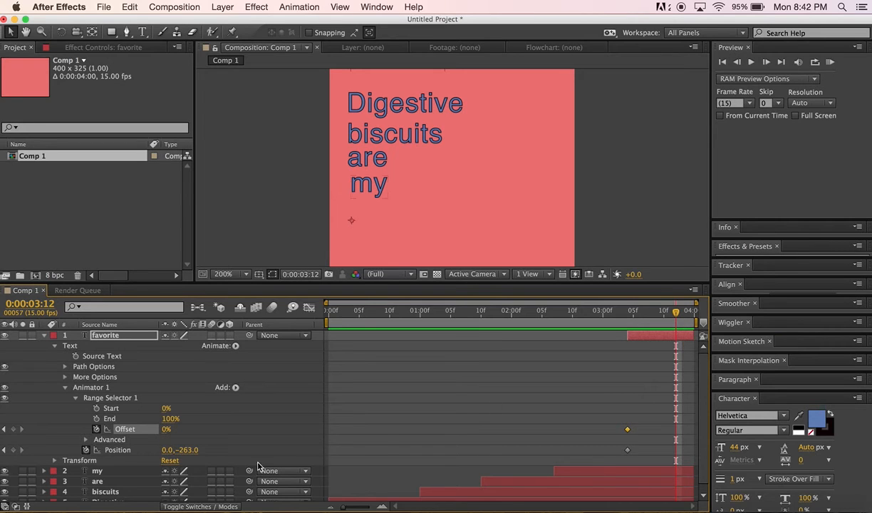
drag(166, 432, 242, 432)
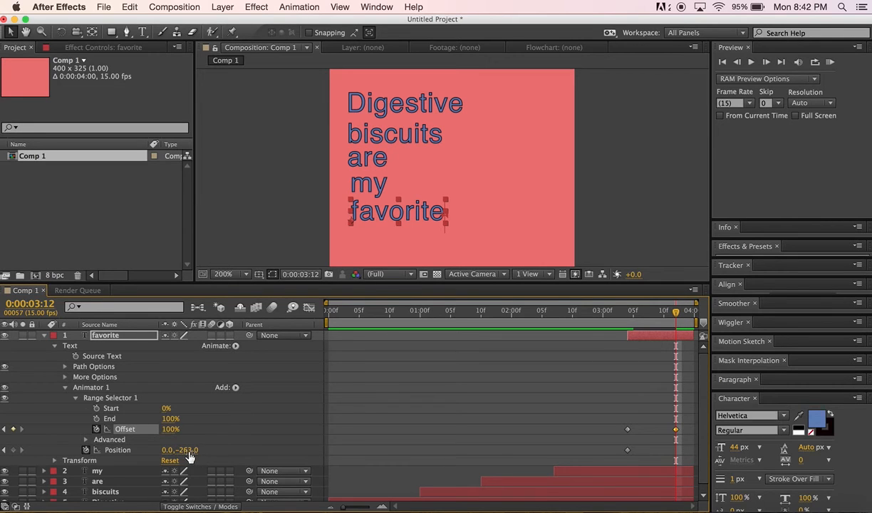
Undo the last changes to the favorite layer's animator
mouse_move(678, 316)
mouse_down()
mouse_move(570, 316)
mouse_move(678, 324)
mouse_up()
drag(678, 327, 682, 328)
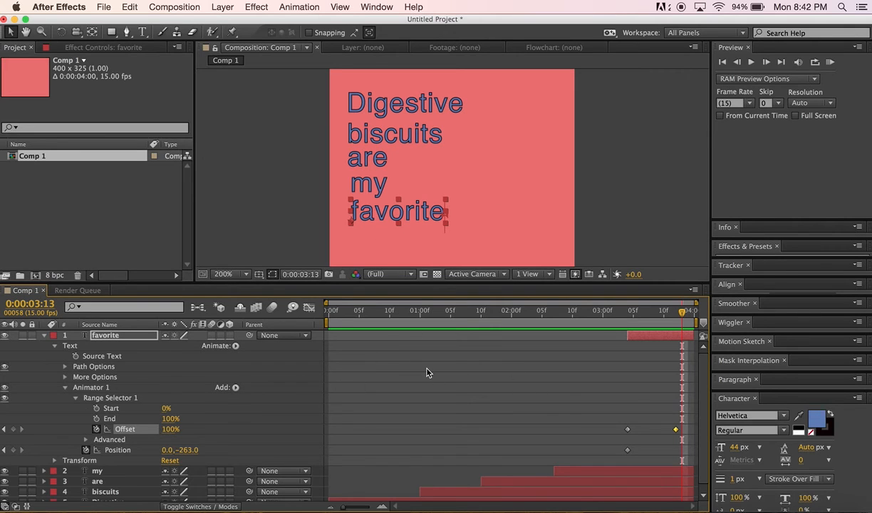
key(Page_Up)
key(super+z)
key(super+z)
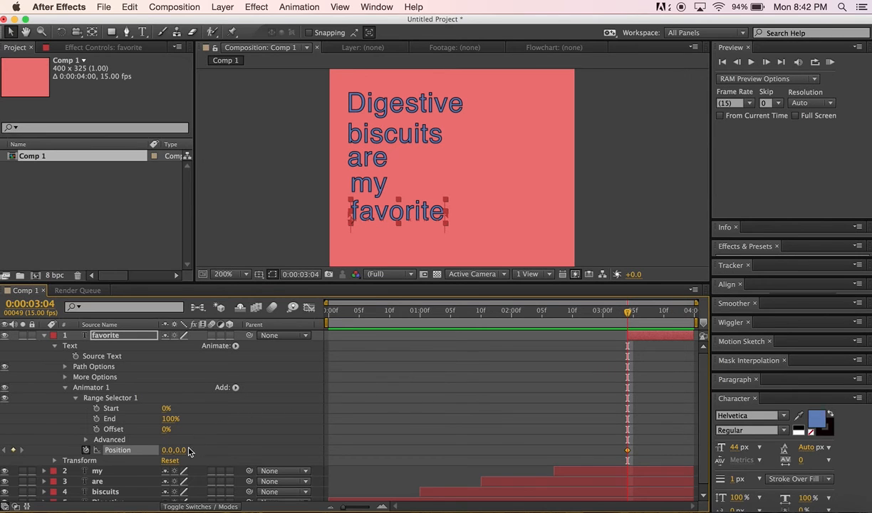
At 3:04, keyframe the favorite layer's Range Selector Offset at 0% and set its Position to 370.0,0.0
click(97, 429)
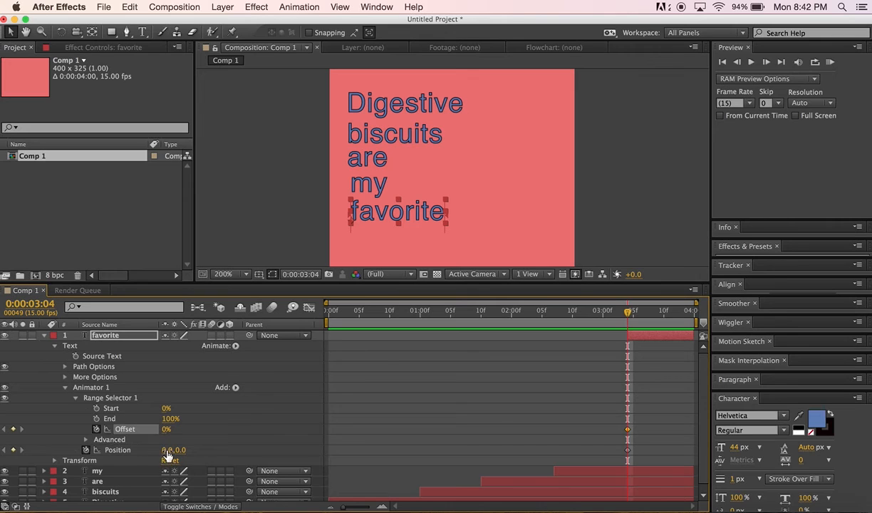
drag(166, 456, 401, 458)
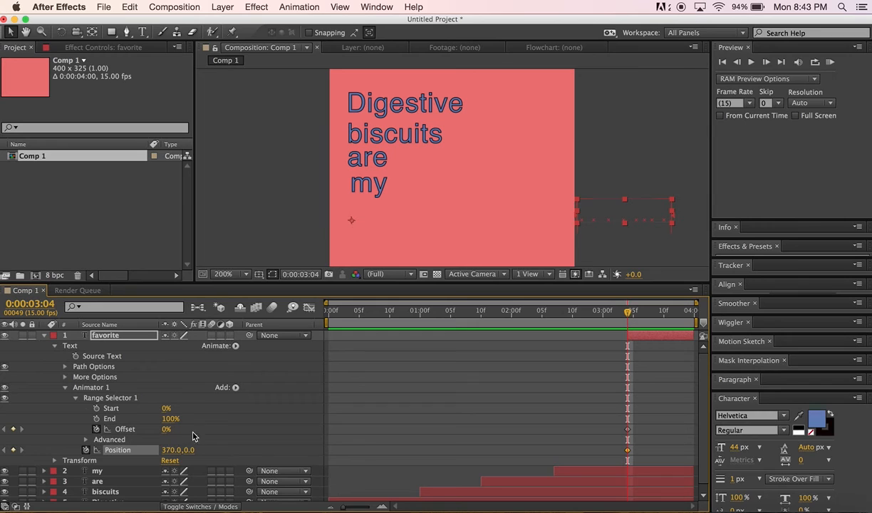
At 3:12, set the favorite layer's Range Selector Offset to 100% for a second keyframe
click(633, 312)
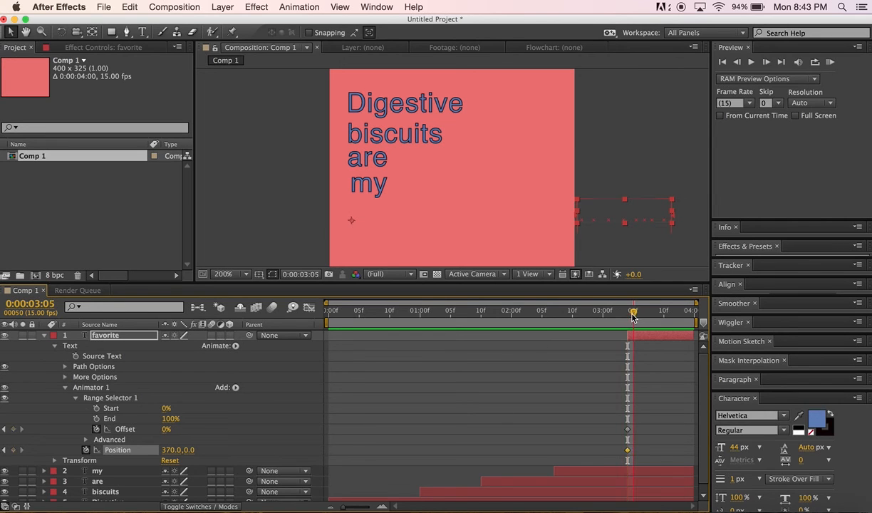
drag(633, 312, 676, 322)
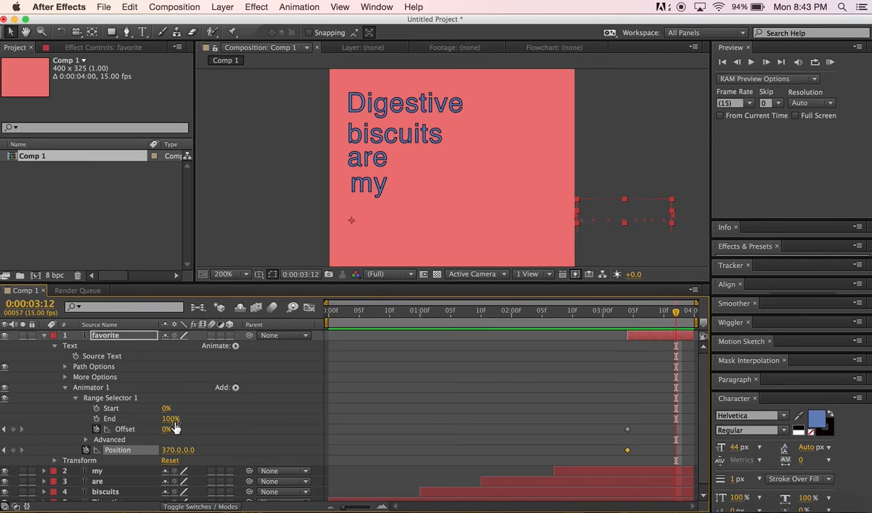
drag(164, 432, 239, 429)
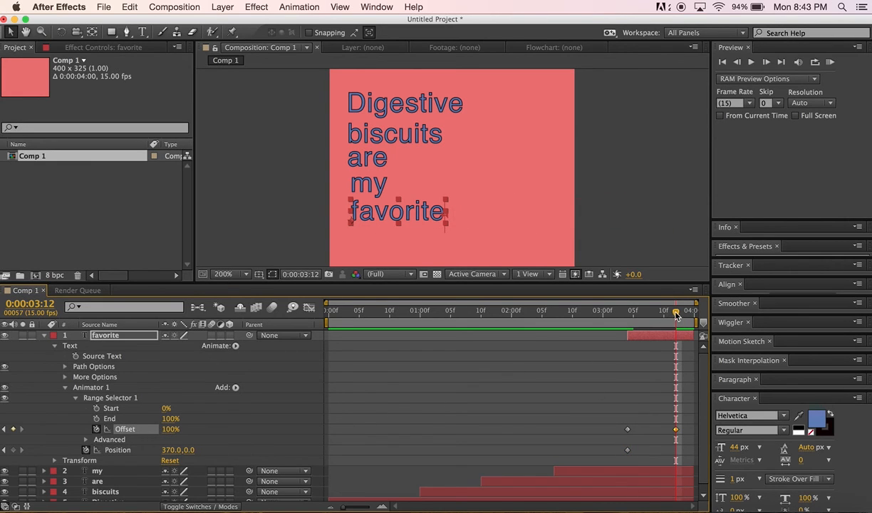
Preview the composition's animation from the first frame
drag(650, 307, 293, 322)
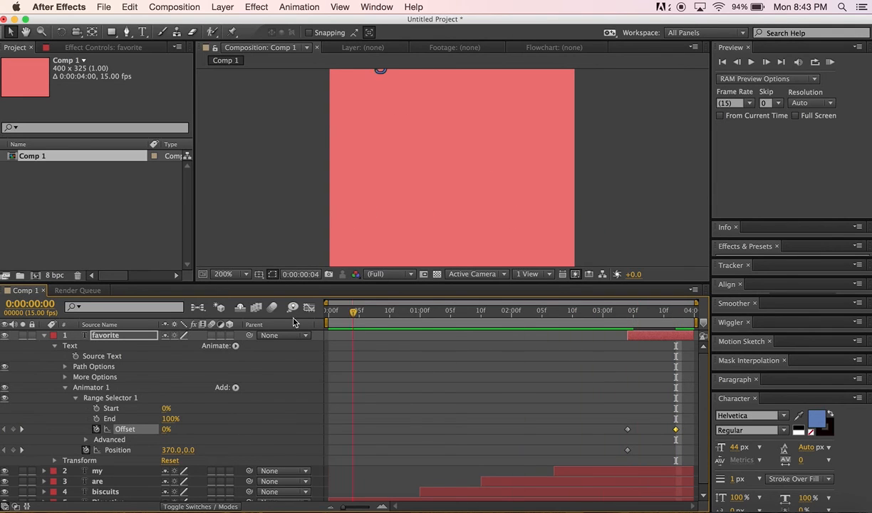
click(723, 63)
click(751, 63)
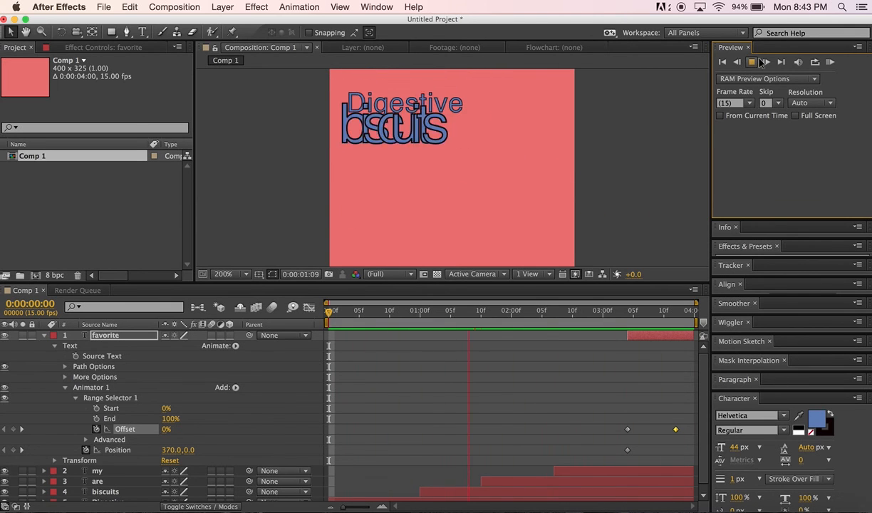
click(756, 64)
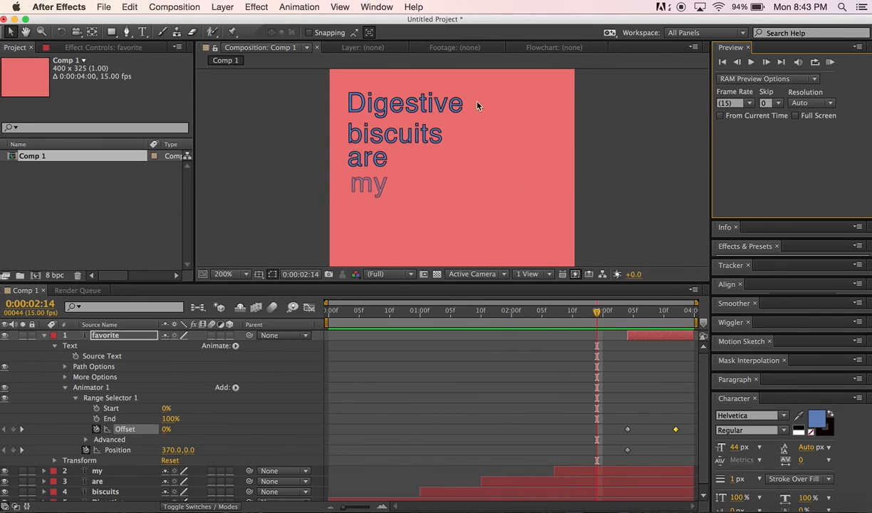
Select the Digestive text layer and set its fill color to a medium green
click(417, 107)
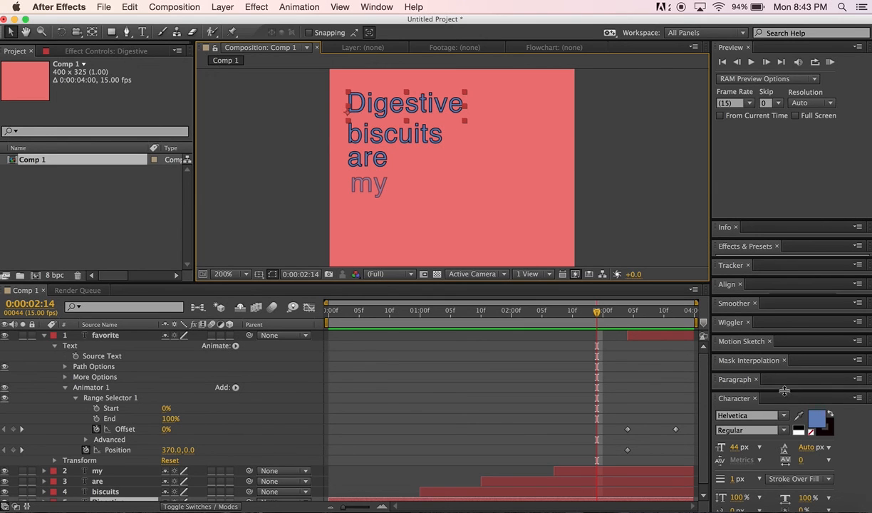
drag(749, 389, 788, 285)
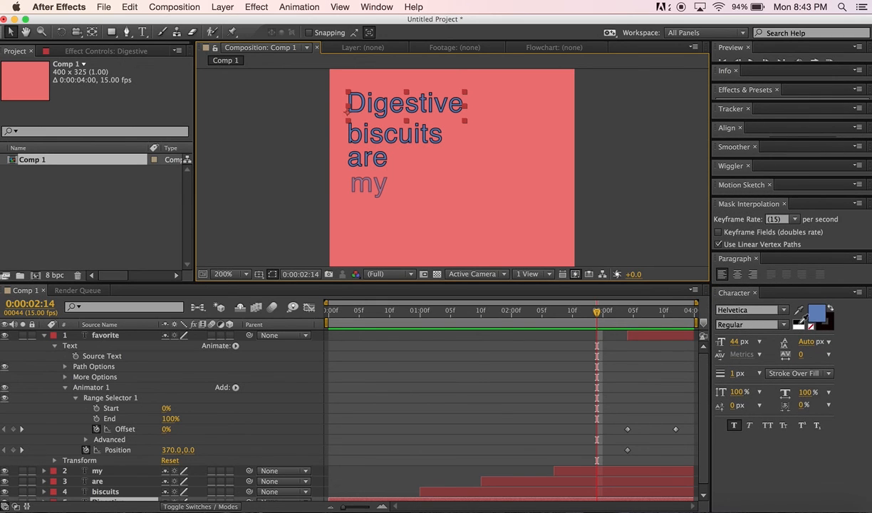
click(798, 324)
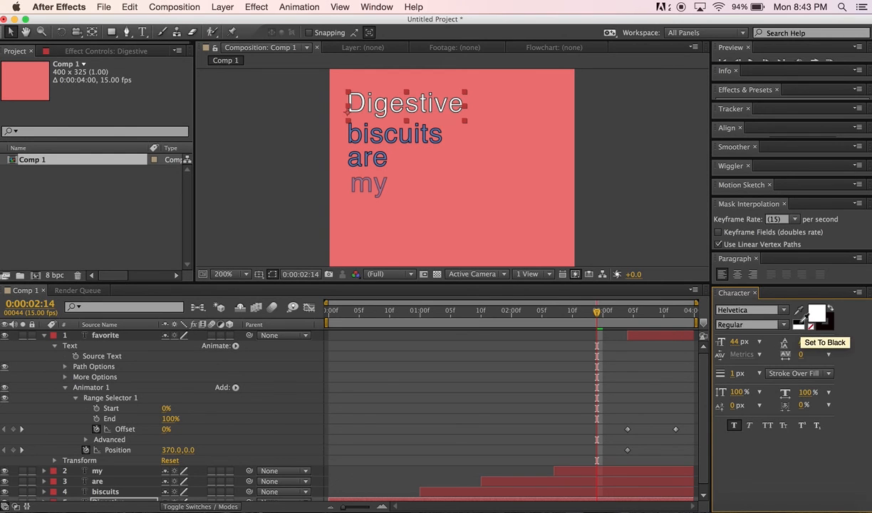
click(800, 322)
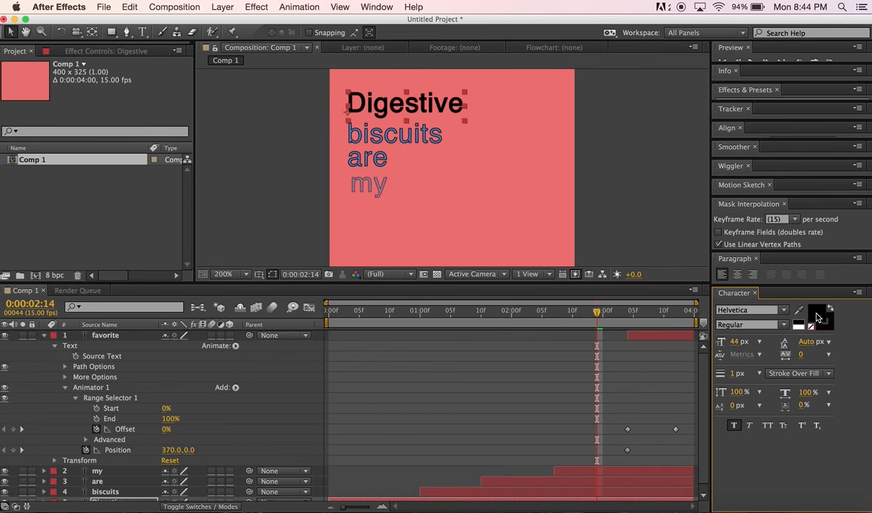
click(818, 317)
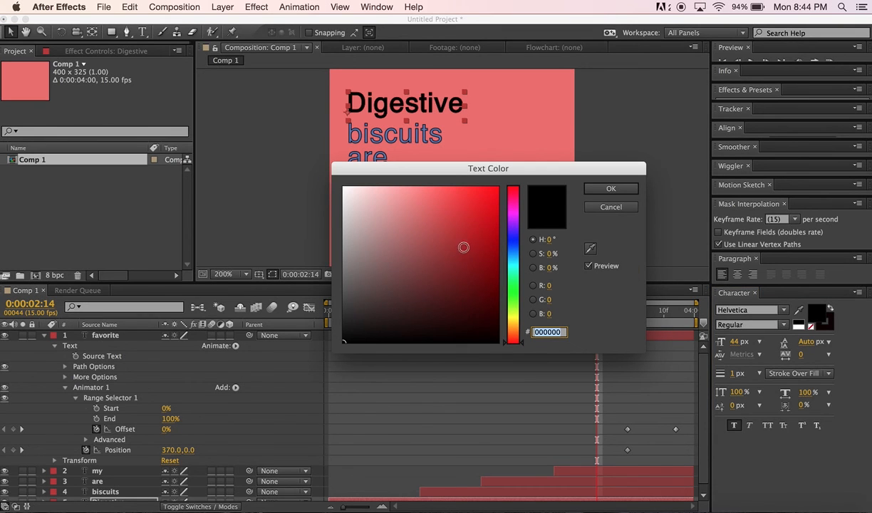
click(512, 251)
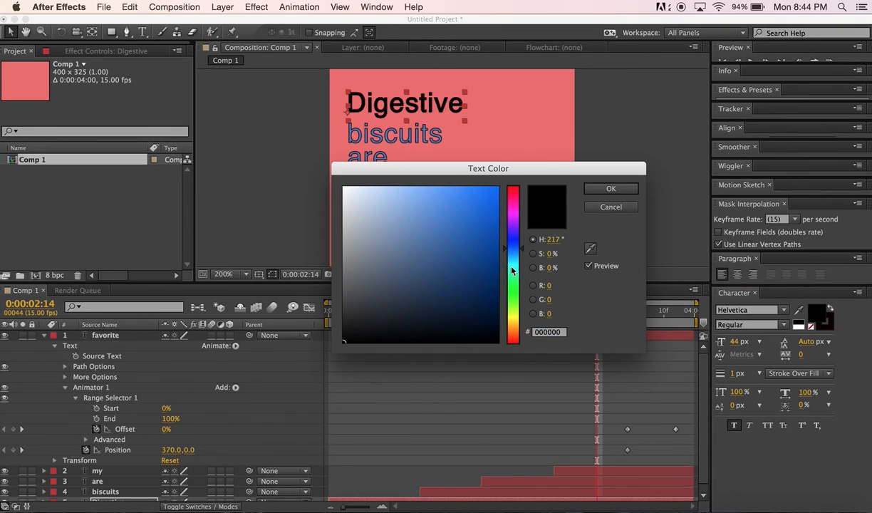
click(517, 288)
click(401, 221)
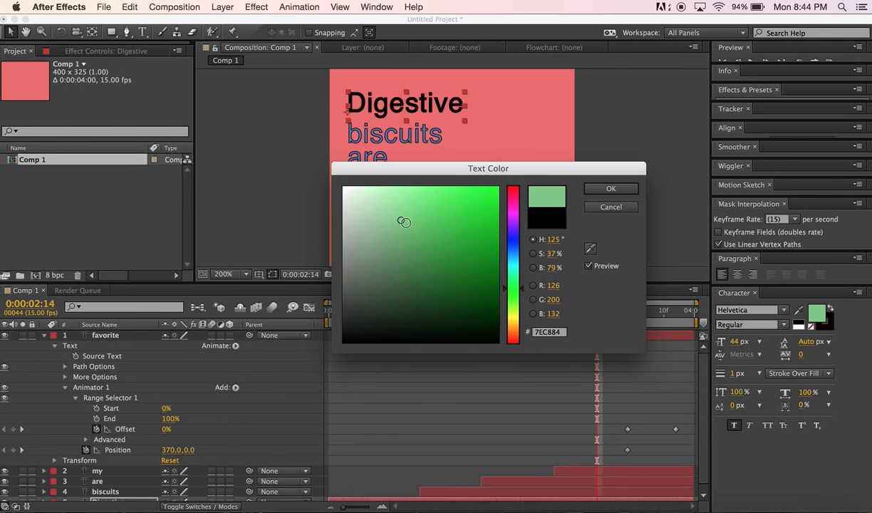
click(428, 243)
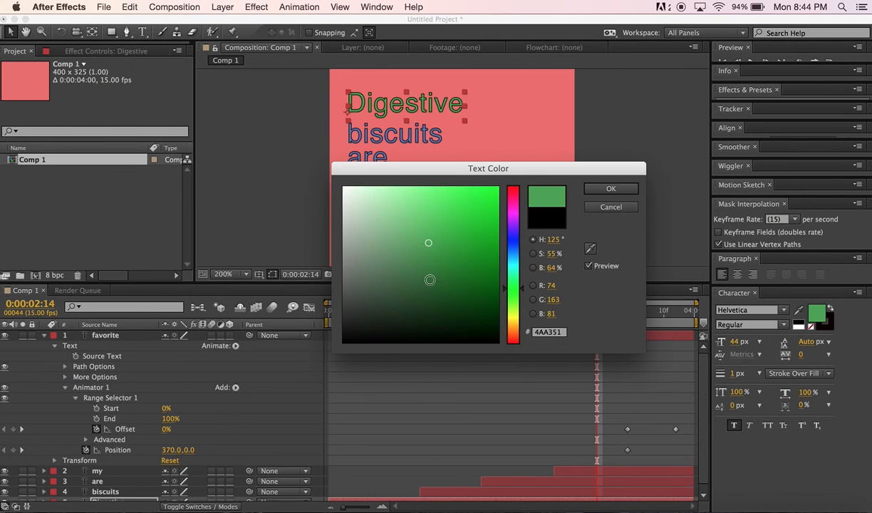
click(437, 273)
click(435, 240)
click(598, 191)
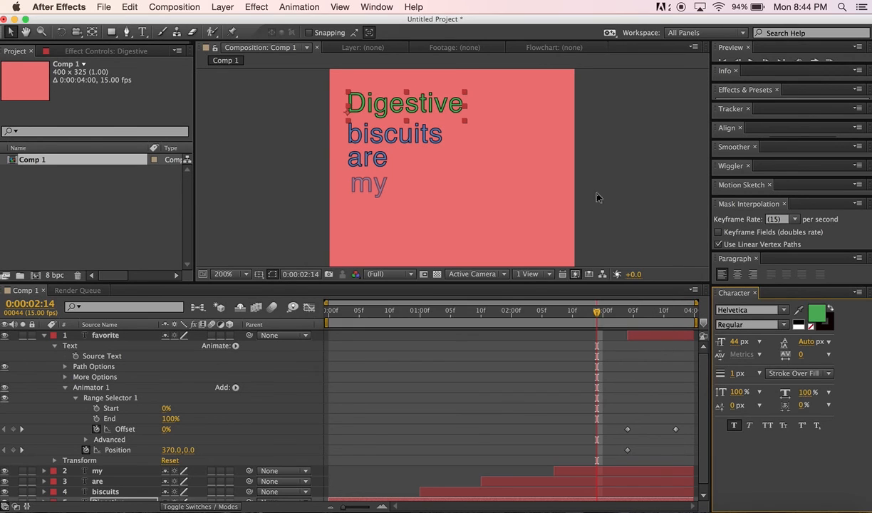
Remove the stroke color from the Digestive text
click(812, 327)
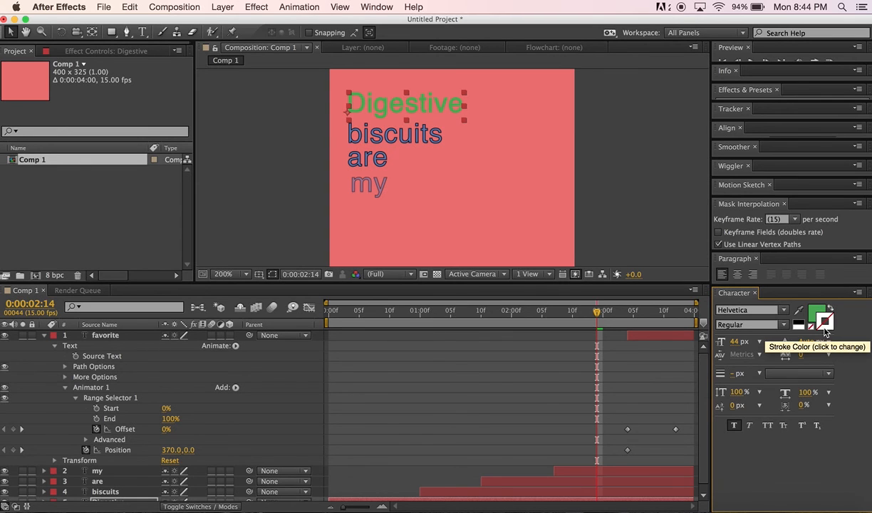
click(825, 325)
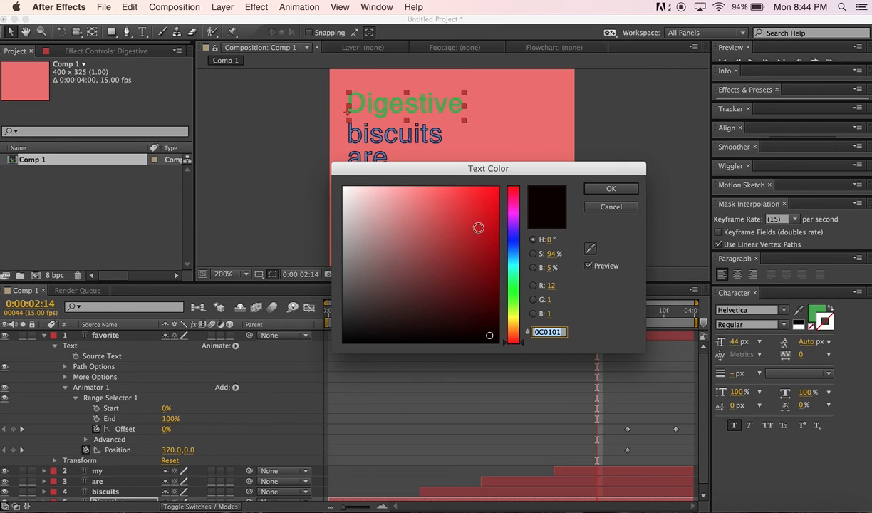
click(515, 240)
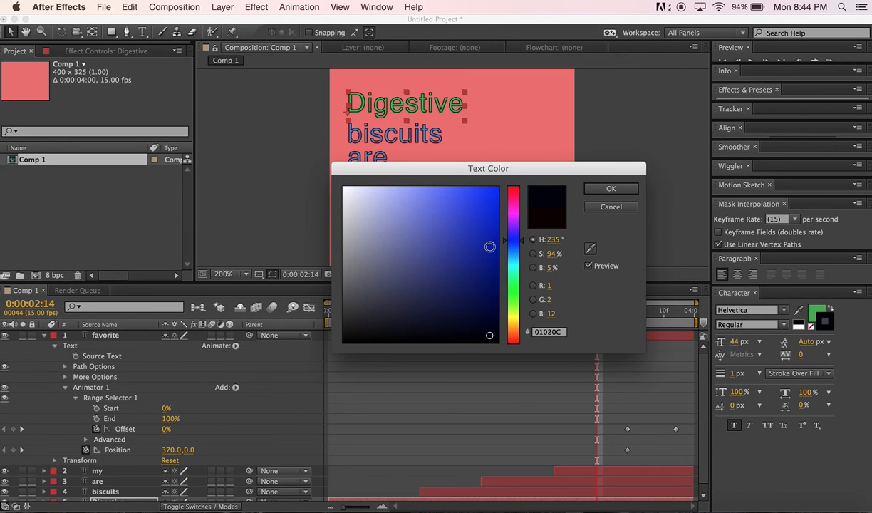
click(481, 253)
click(471, 279)
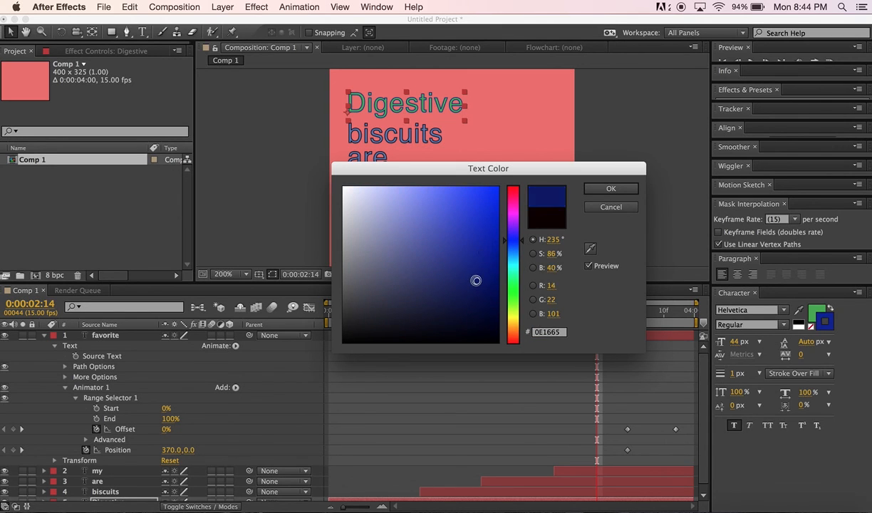
click(474, 206)
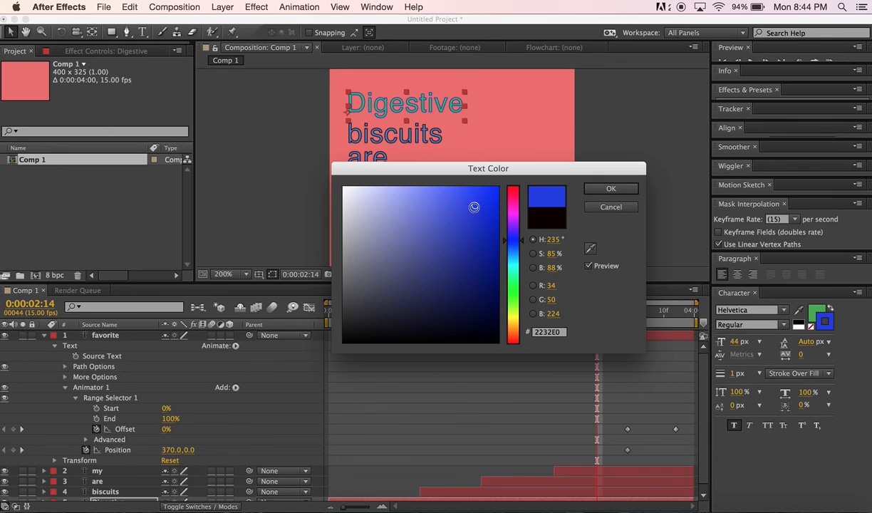
click(610, 191)
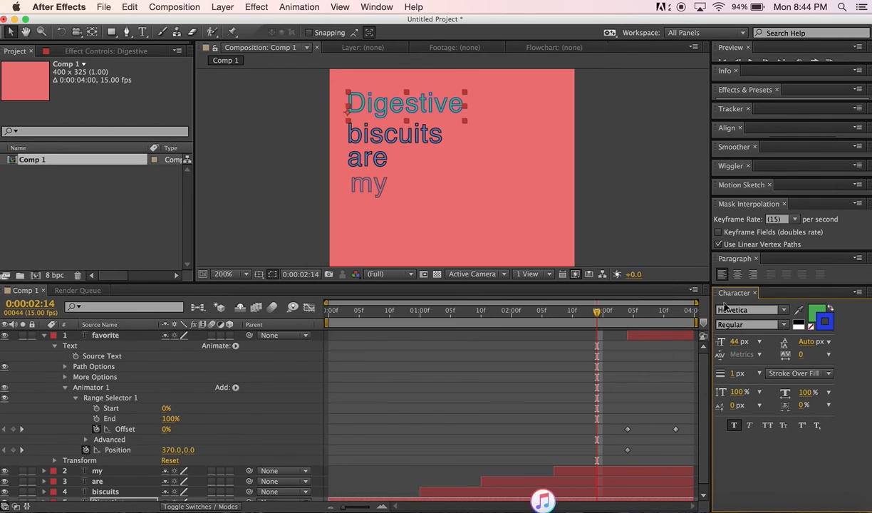
click(812, 332)
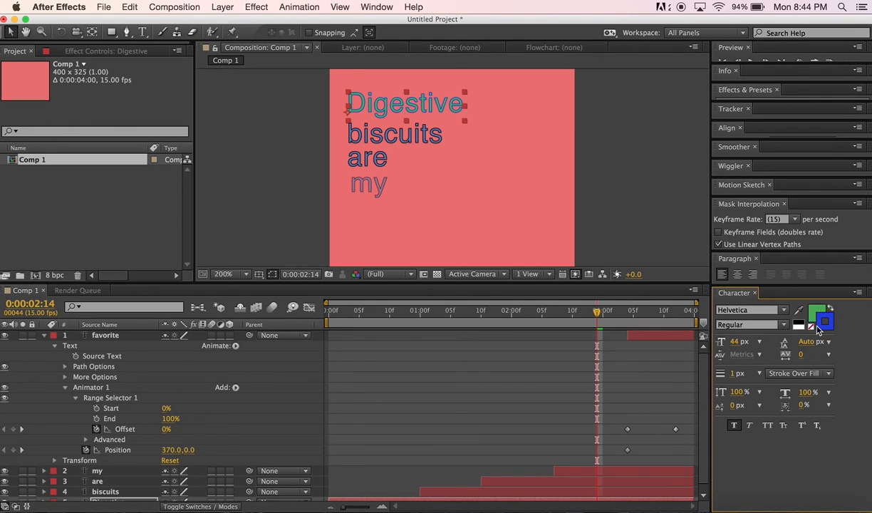
click(816, 315)
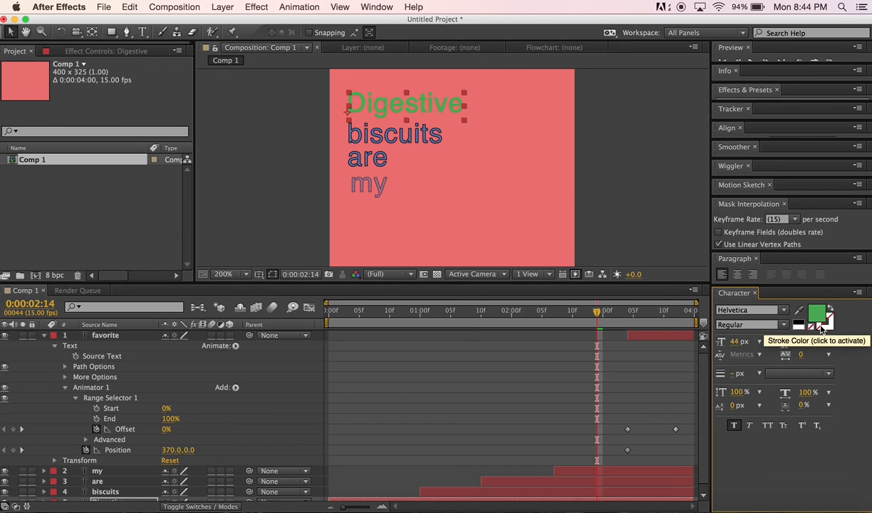